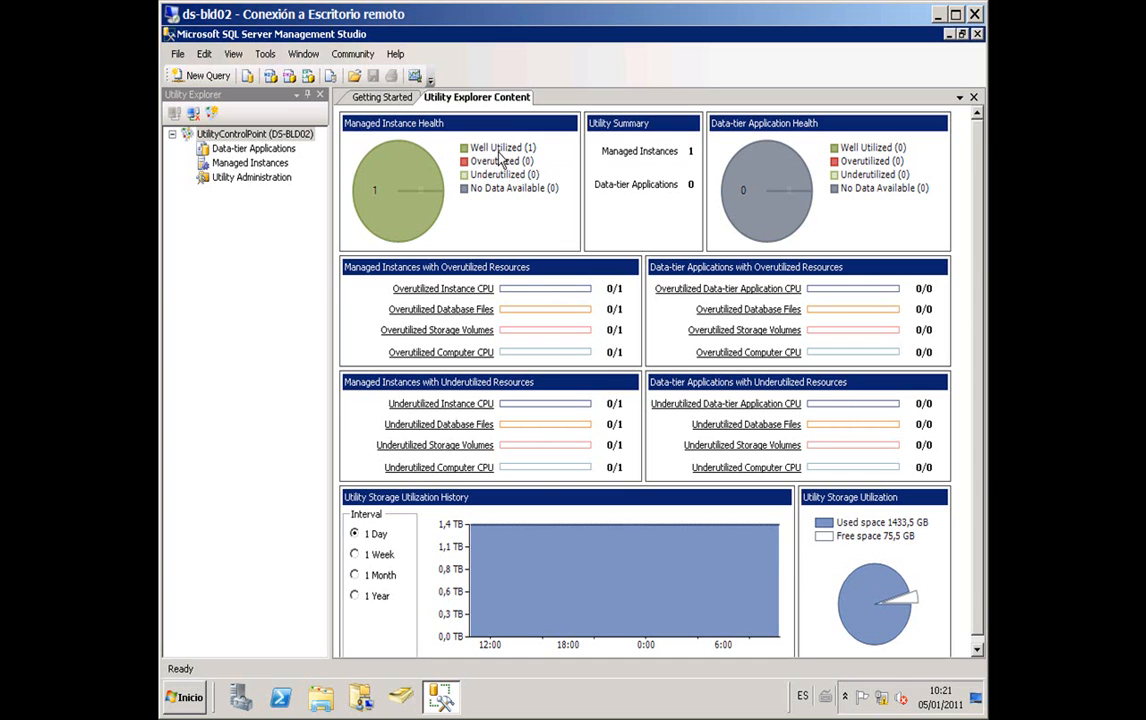
- Review the utility storage utilization history on the dashboard for the 1 Month and 1 Year intervals
mouse_move(496, 150)
drag(979, 251, 981, 286)
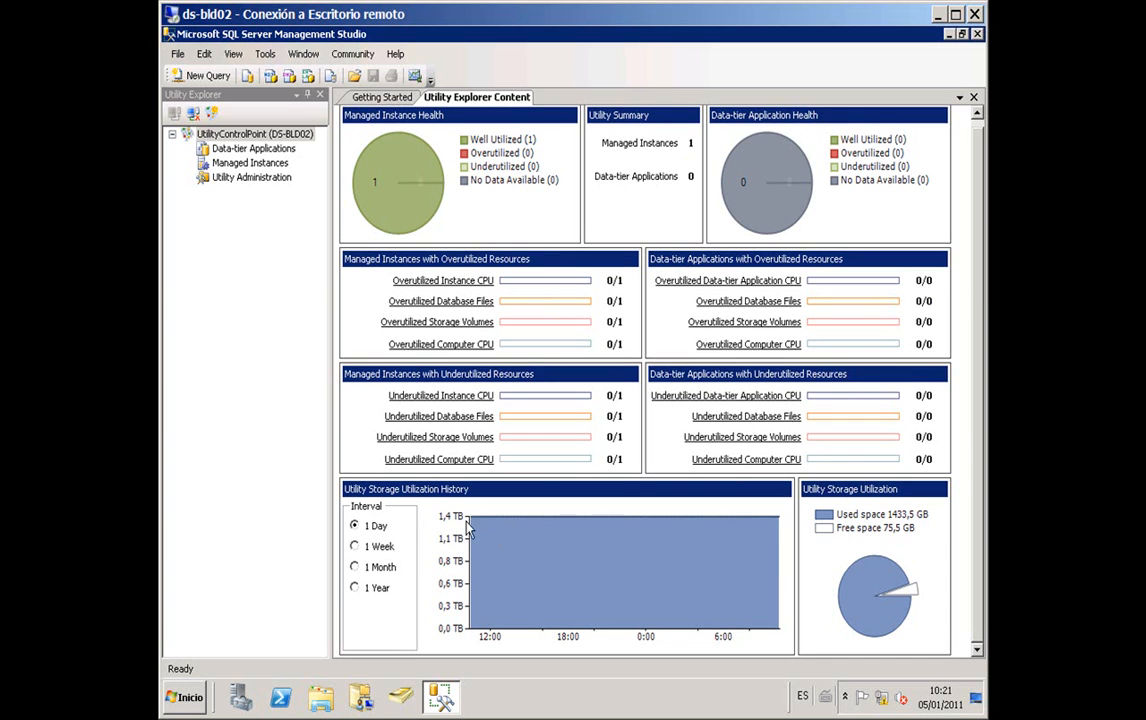
click(355, 568)
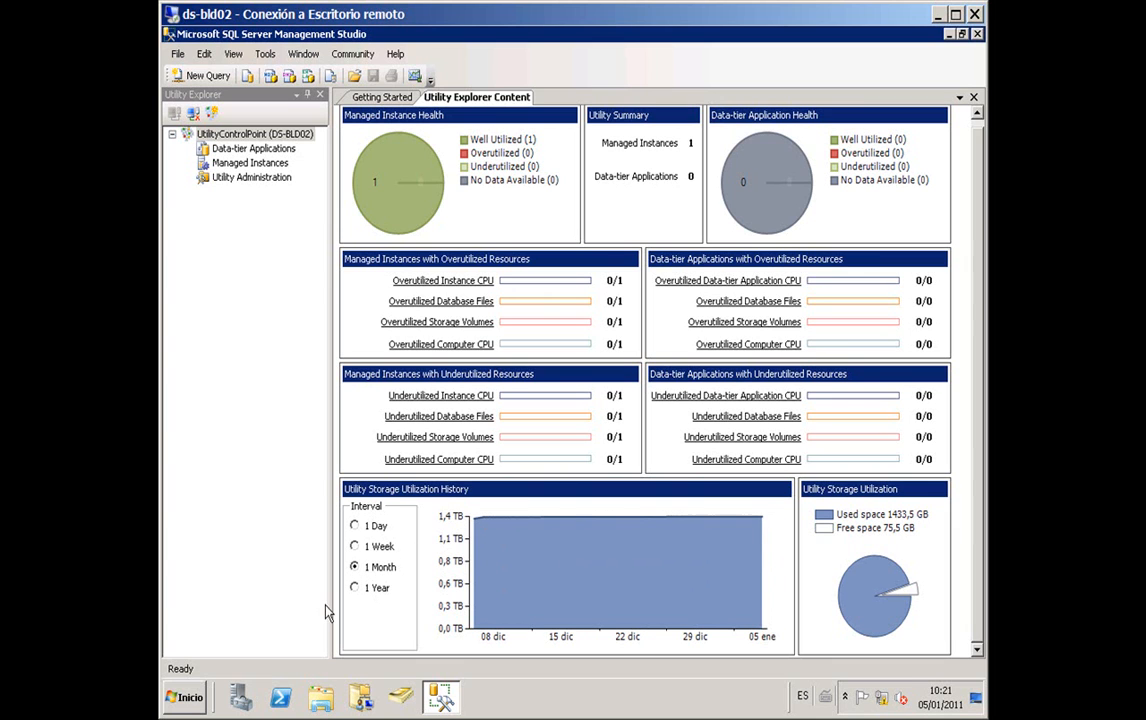
click(355, 588)
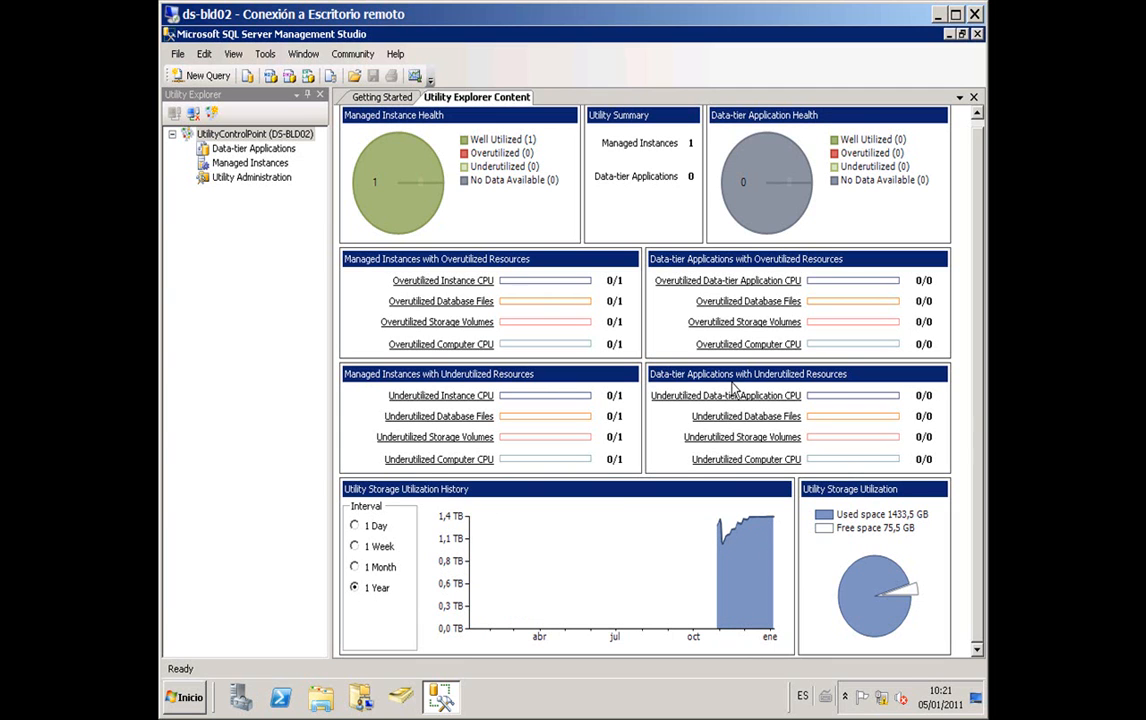
- View the managed instances with underutilized instance CPU and return to the UtilityControlPoint dashboard
click(440, 398)
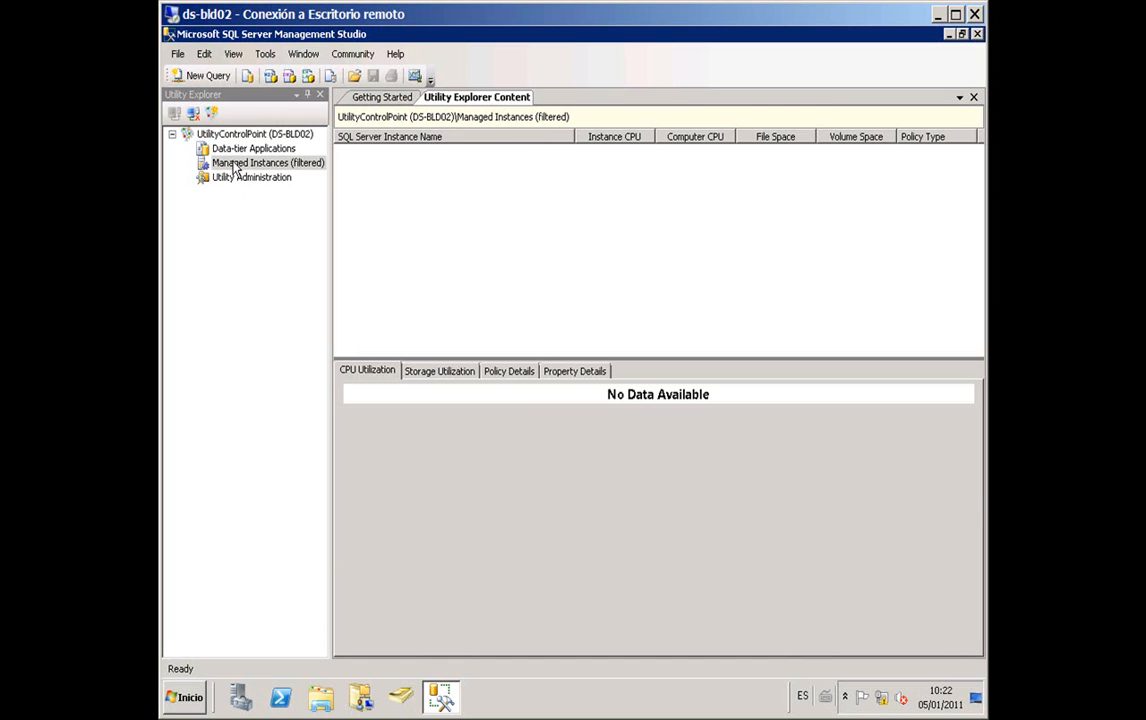
click(252, 135)
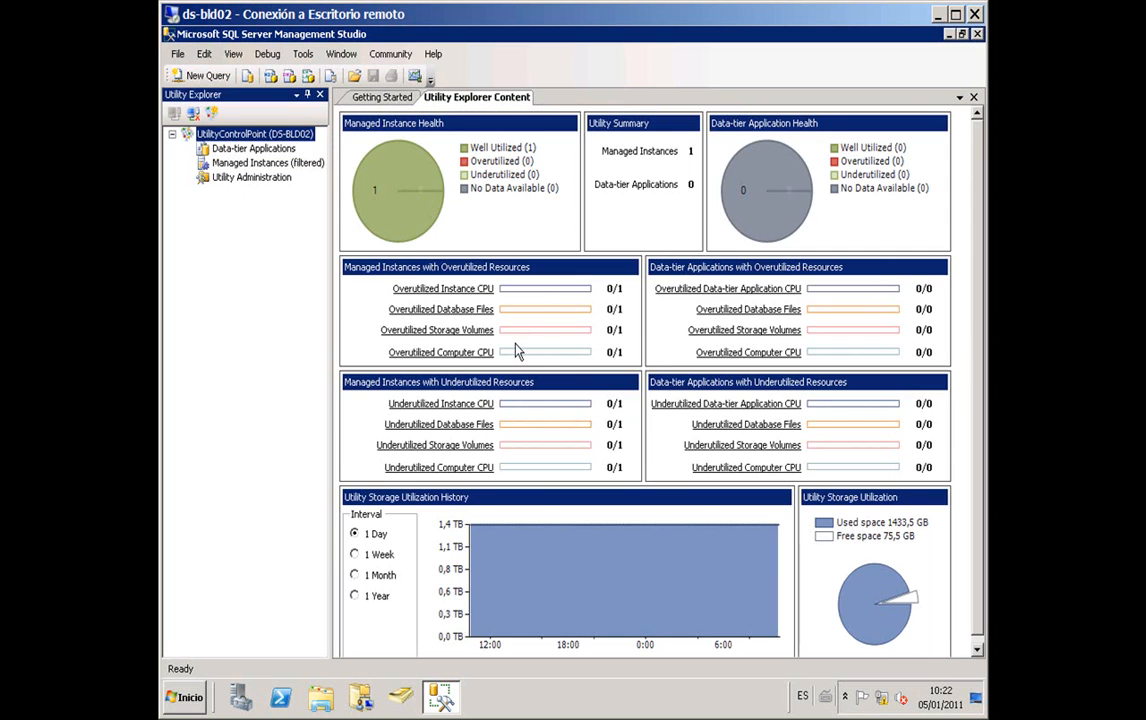
drag(979, 420, 973, 512)
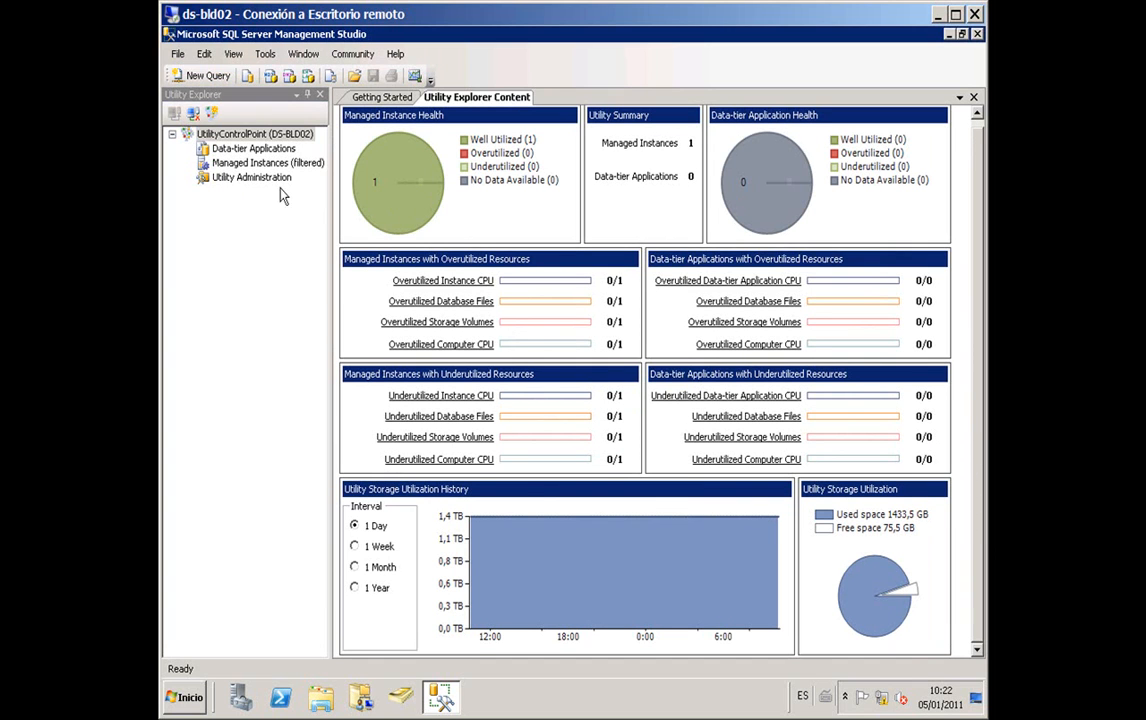
- Start enrolling an instance under Managed Instances and specify DS-BLD02 as the SQL Server instance
click(229, 160)
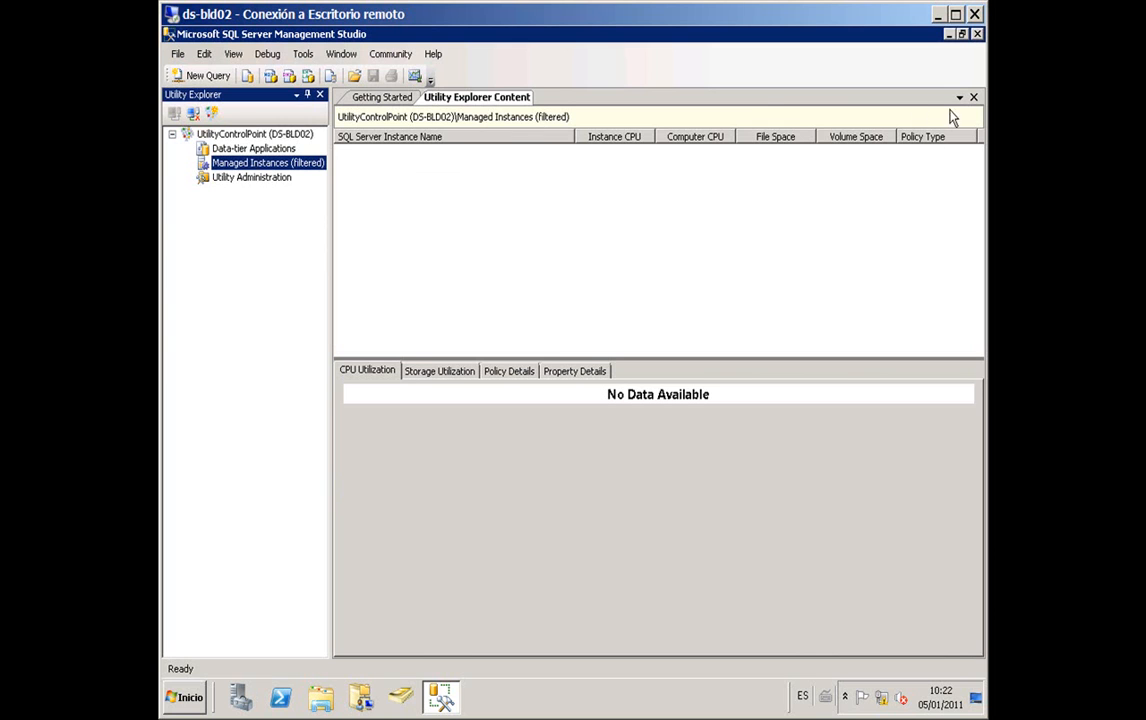
right_click(281, 167)
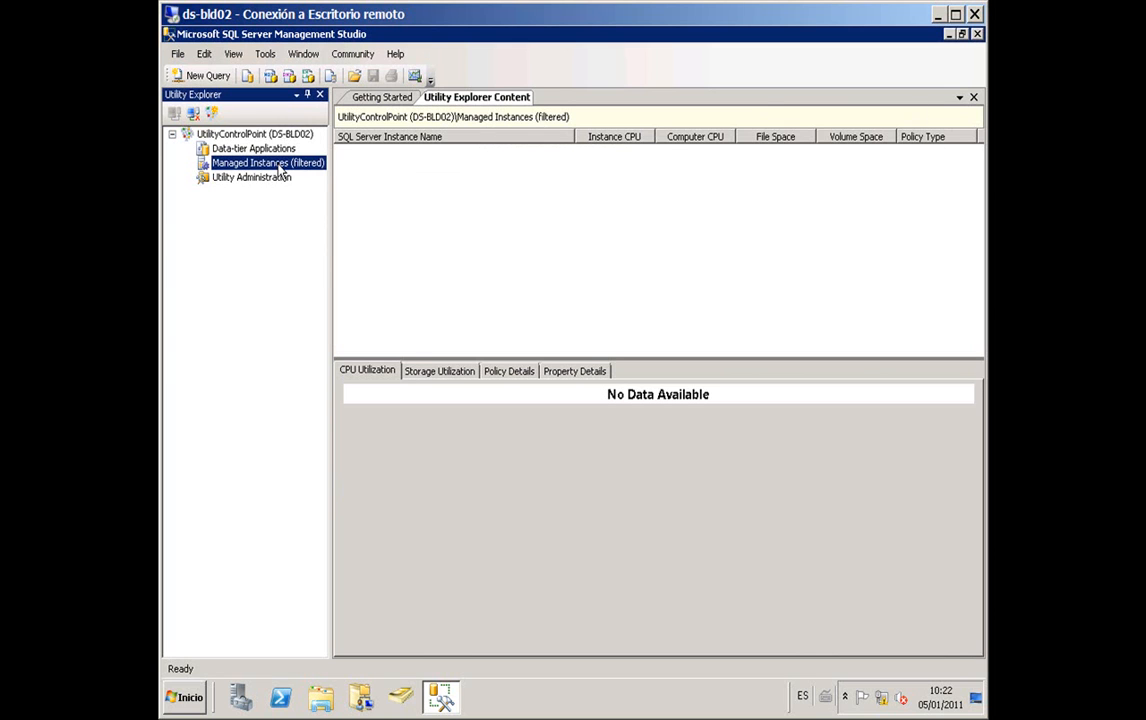
click(320, 174)
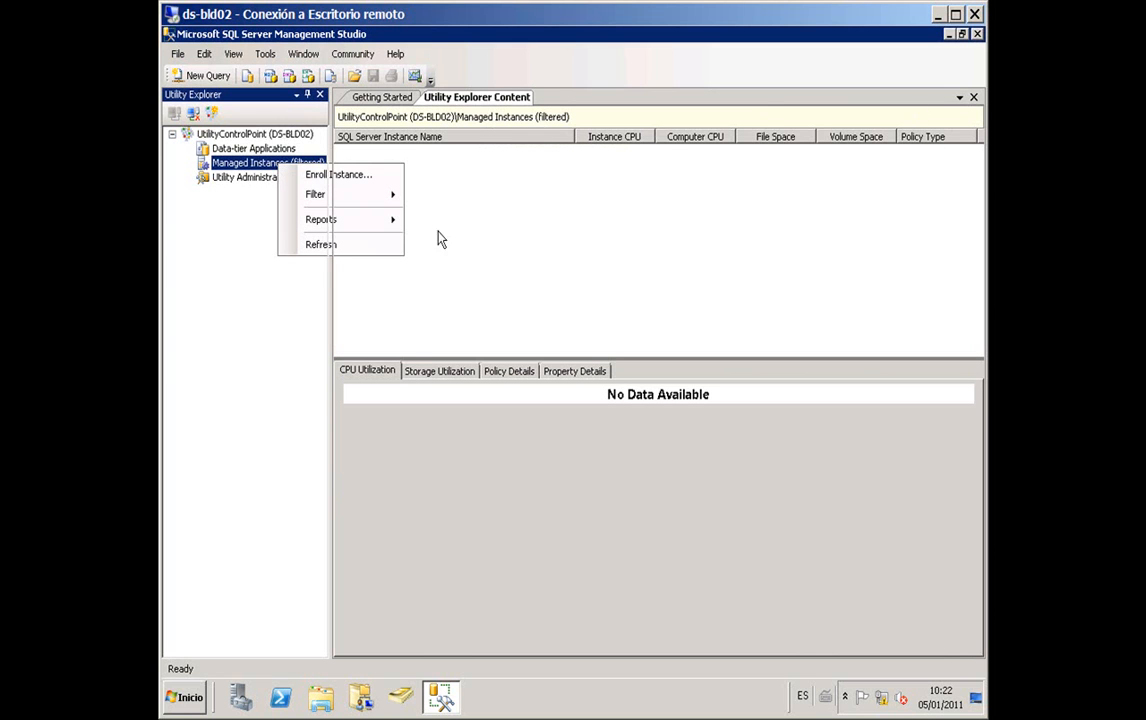
click(689, 627)
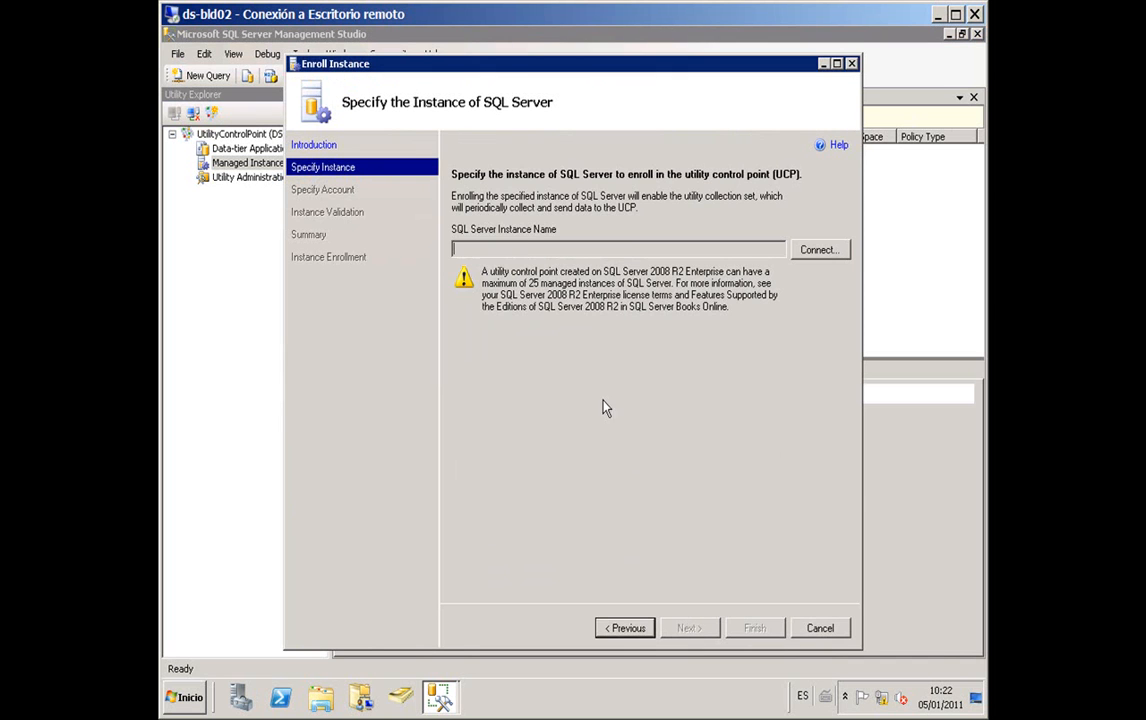
click(819, 249)
text(DS_)
text(BLD02)
key(Return)
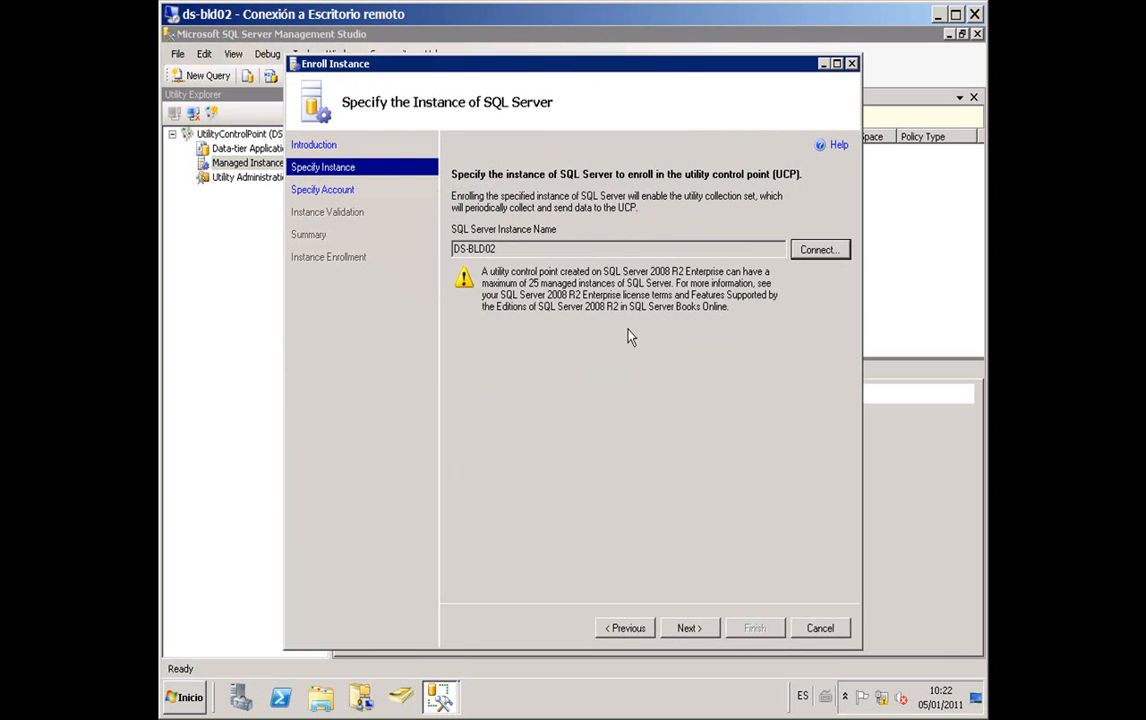
- Try to validate the enrollment of DS-BLD02 using the SQL Server Agent service account, and cancel the wizard
click(688, 628)
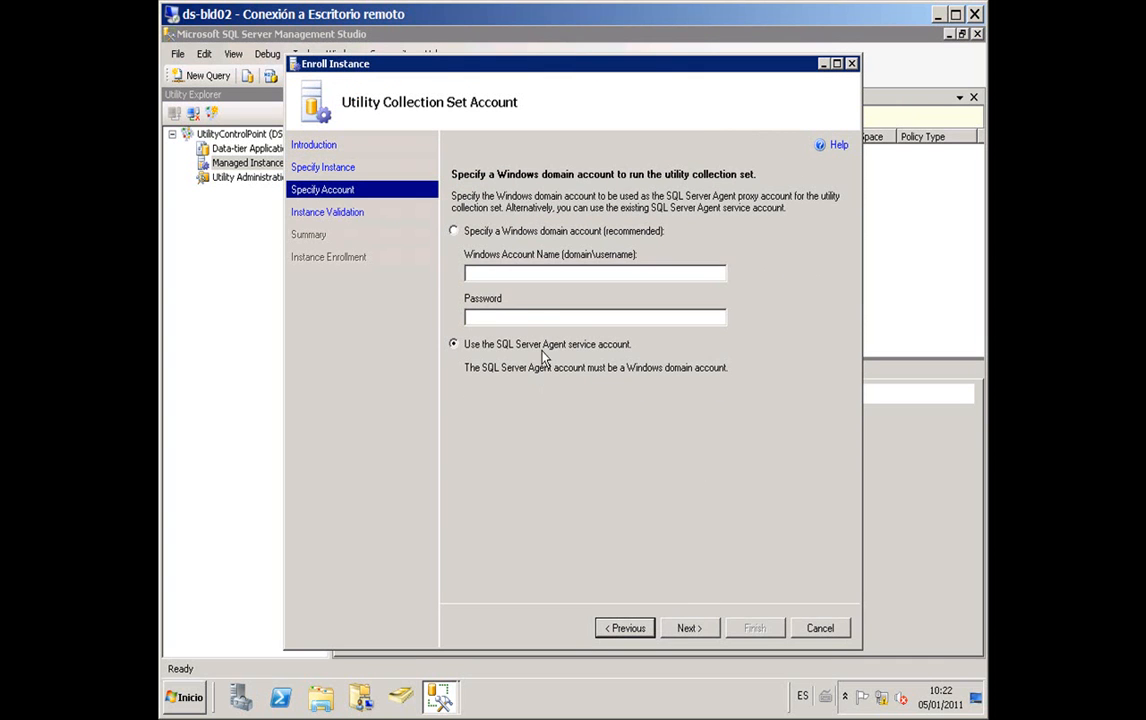
click(538, 345)
click(692, 632)
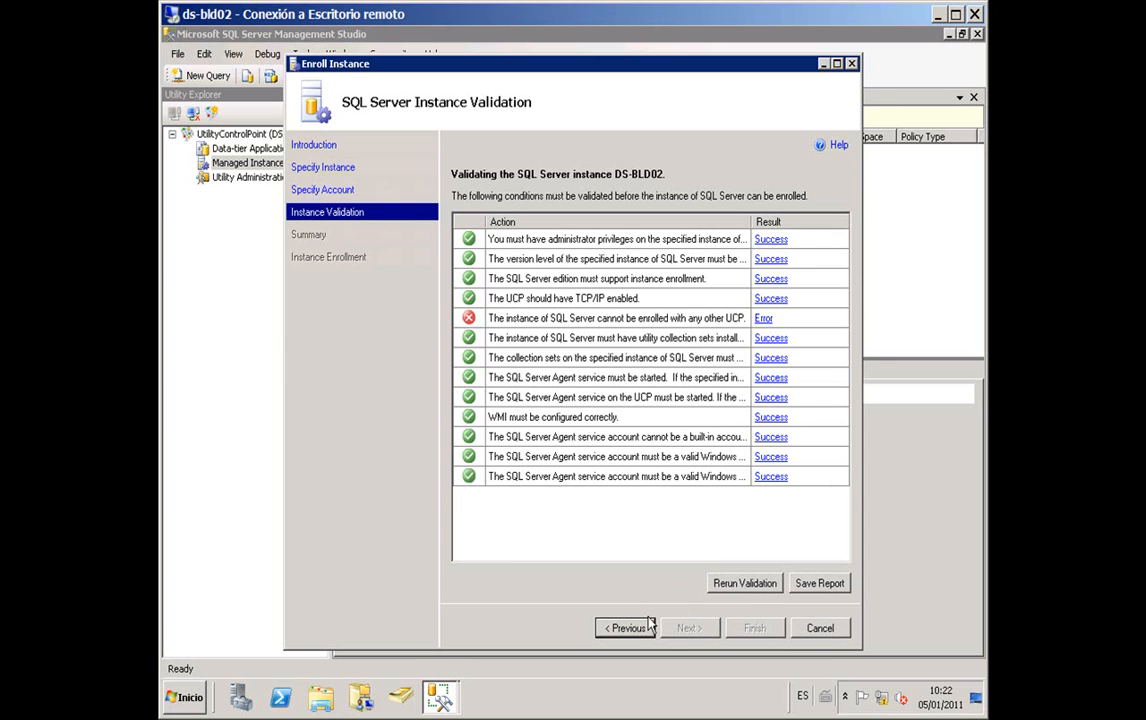
click(822, 628)
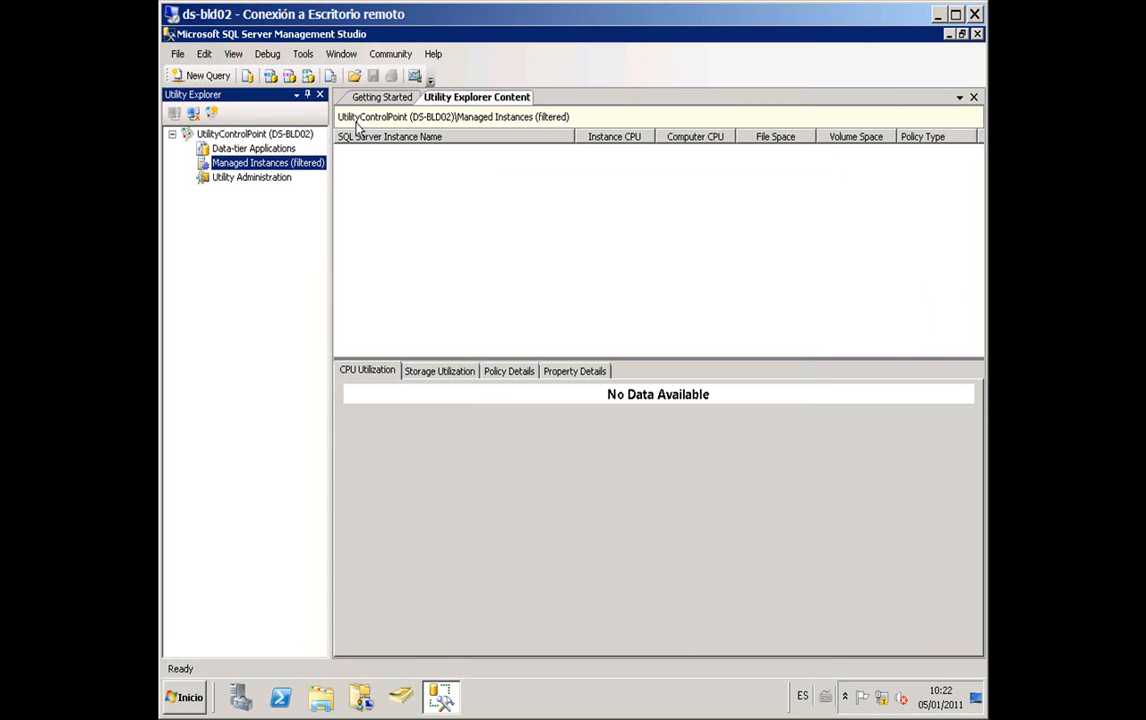
- Restart SQL Server Management Studio and connect to the DS-BLD02 database engine with Windows Authentication
click(973, 97)
click(976, 34)
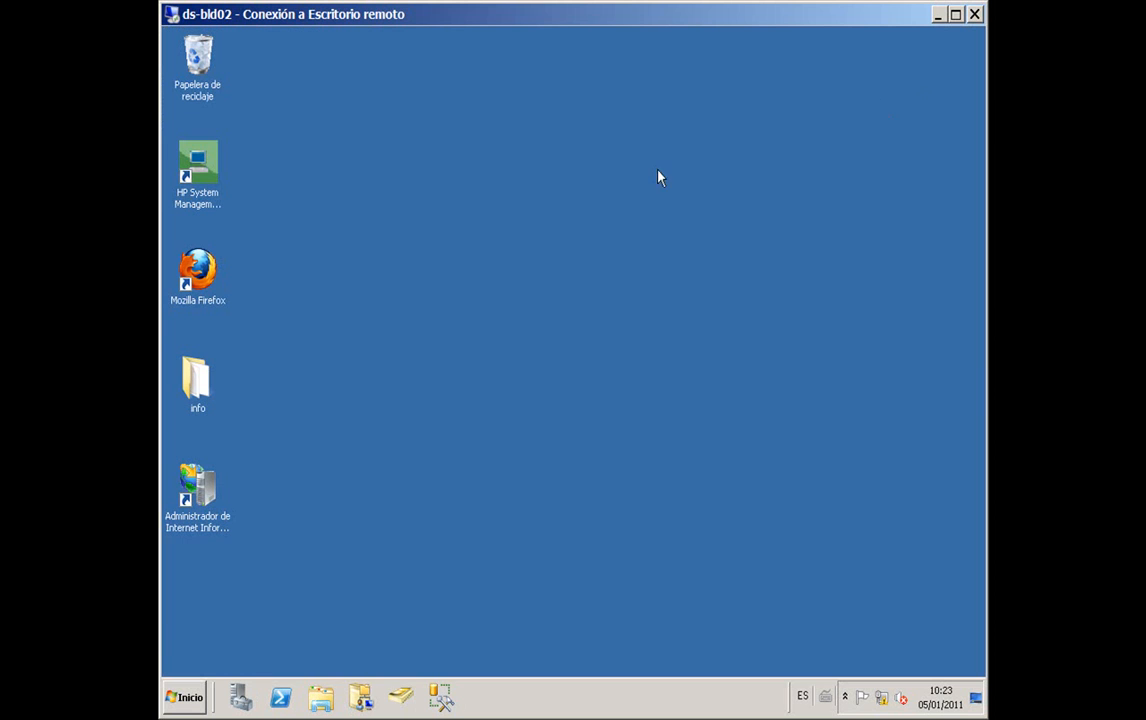
click(401, 696)
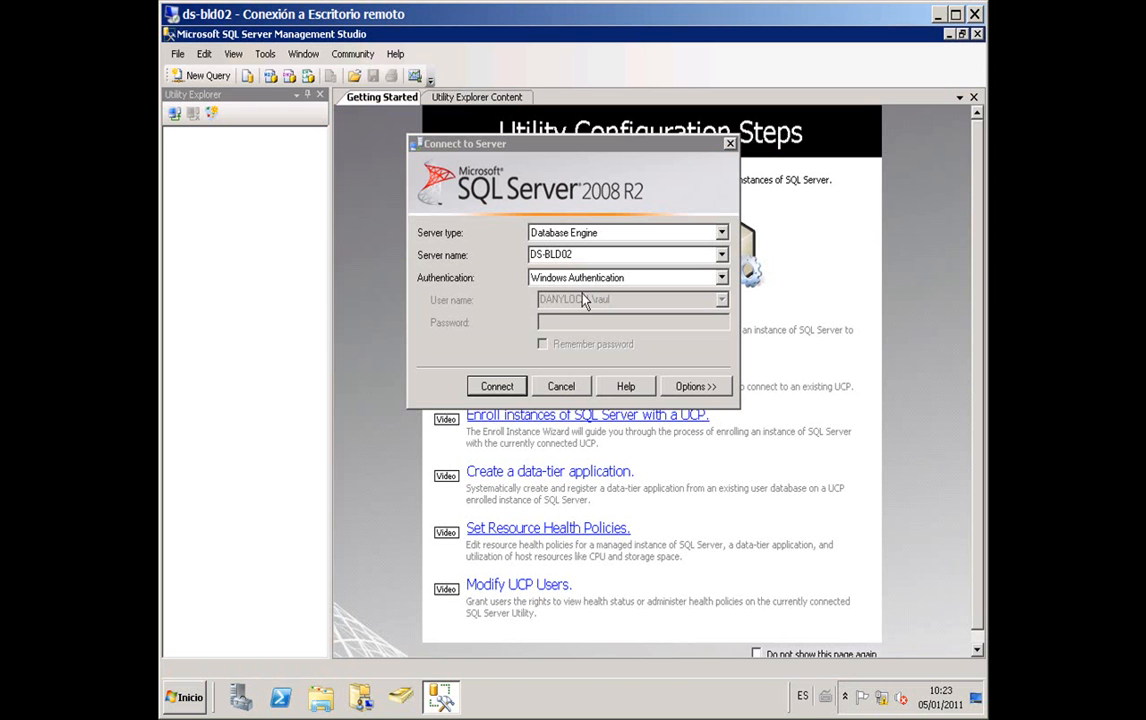
click(510, 382)
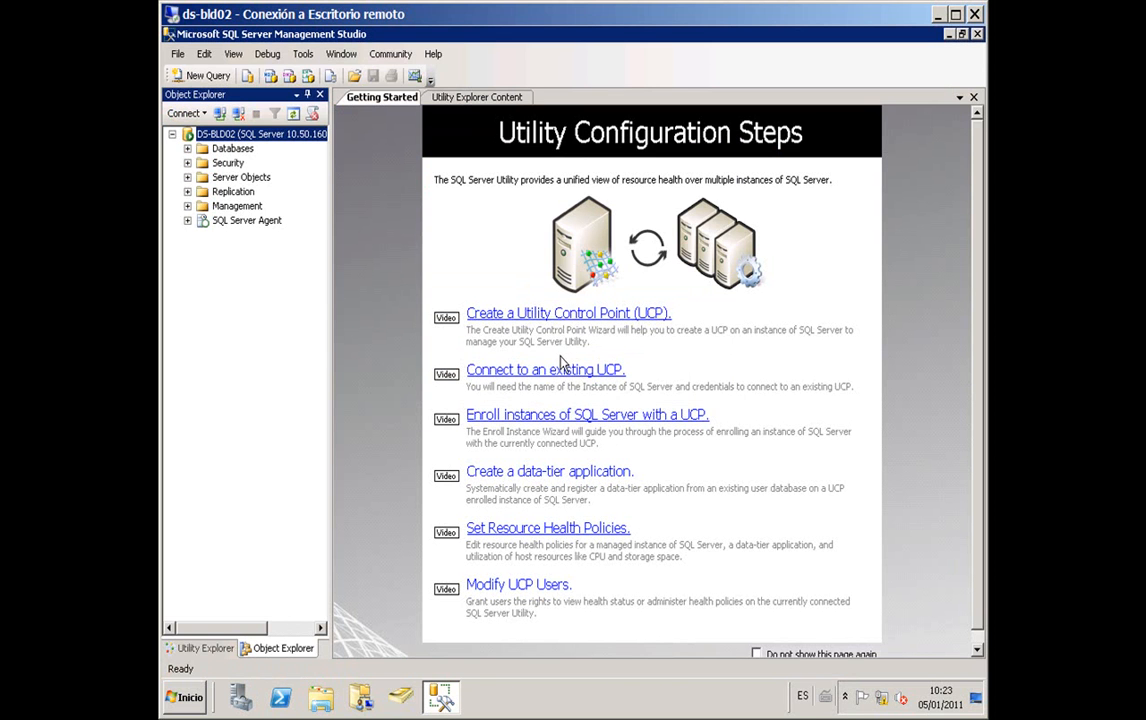
- Connect to the existing UCP on DS-BLD02 with Windows Authentication and list its managed instances
click(566, 374)
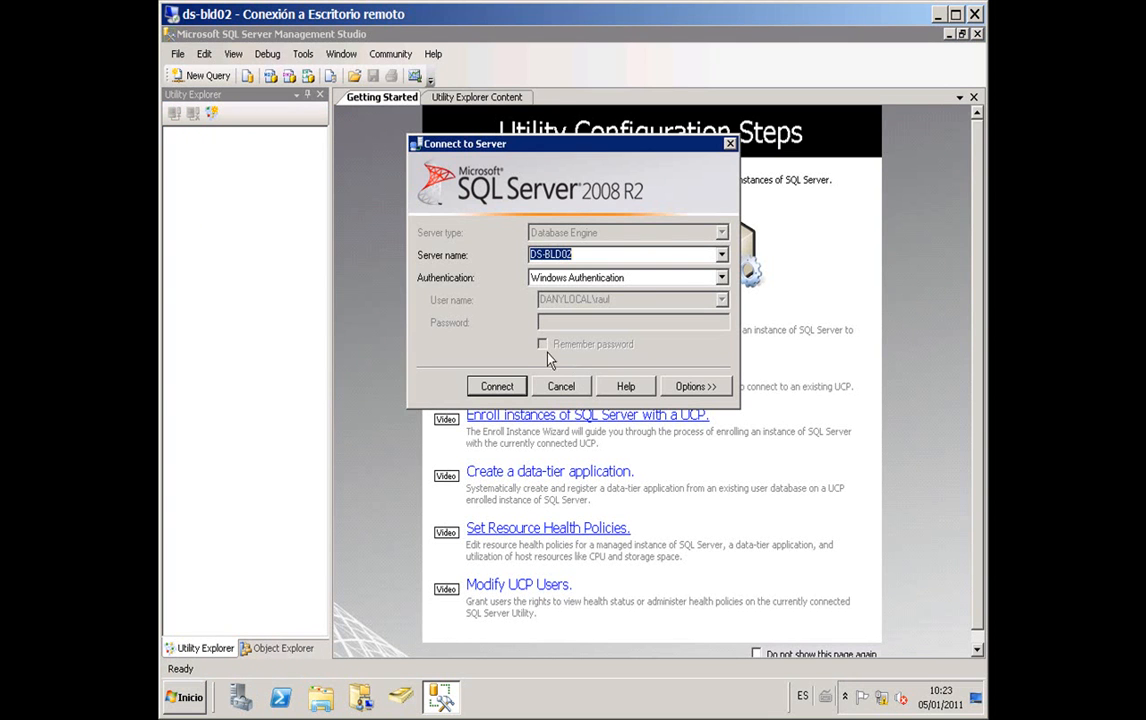
click(508, 384)
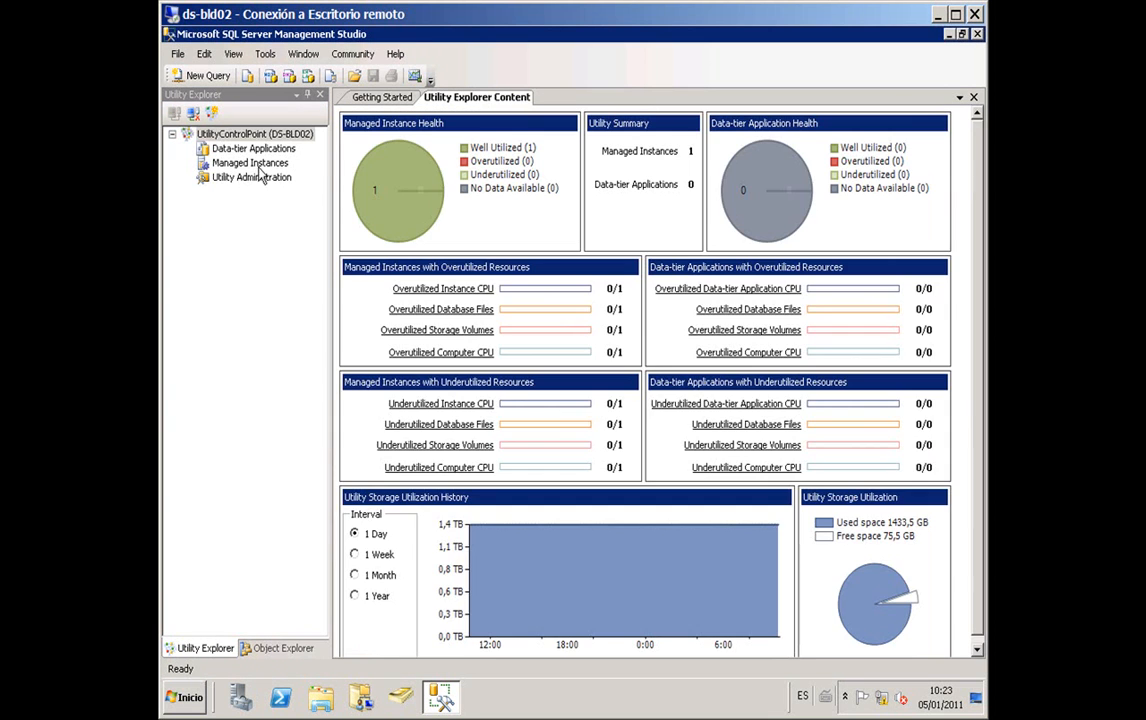
click(248, 163)
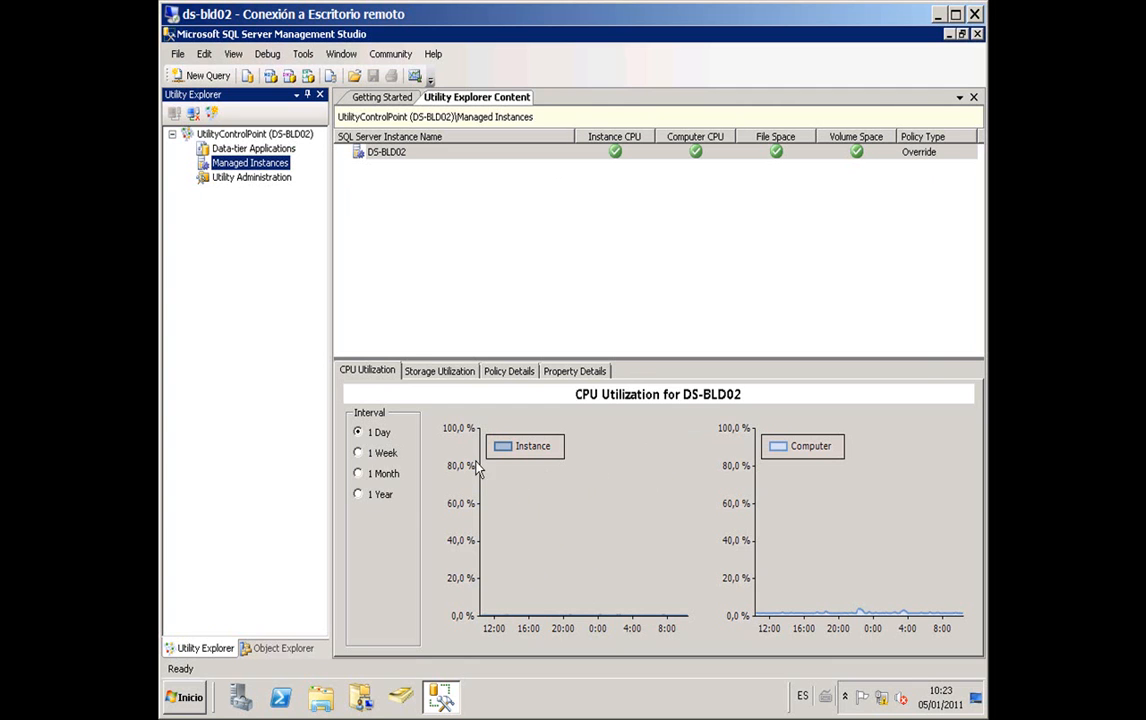
- Compare the CPU utilization of DS-BLD02 across the 1 Week, 1 Month and 1 Year intervals
click(378, 453)
click(382, 474)
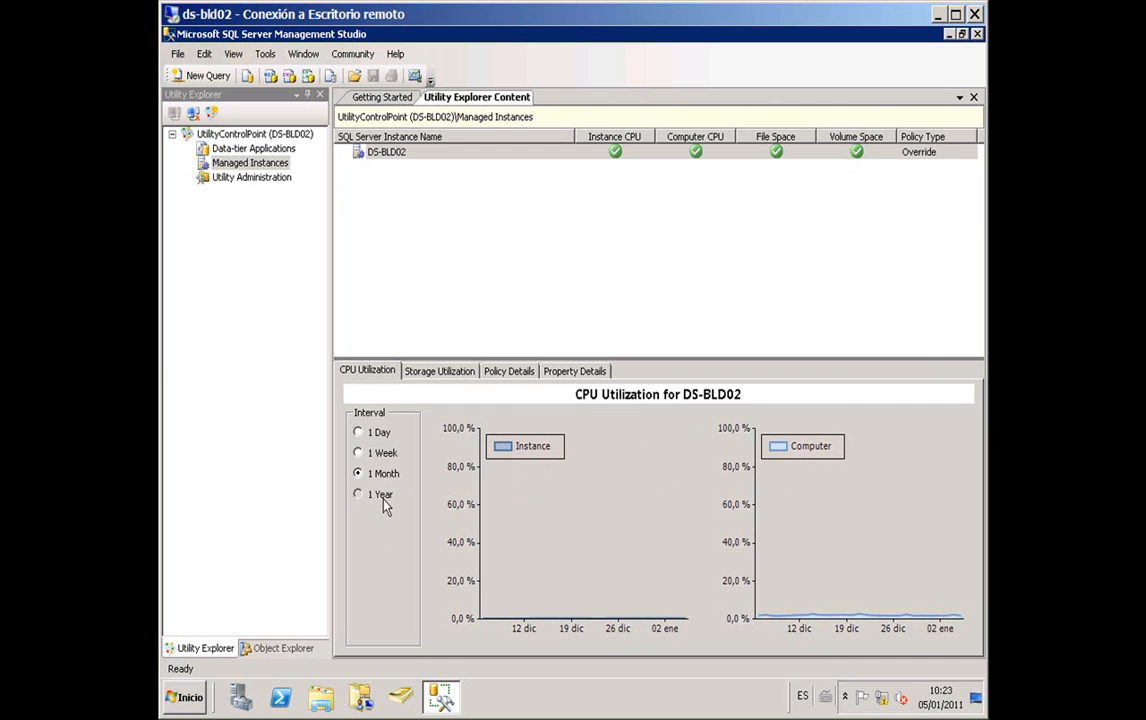
click(381, 494)
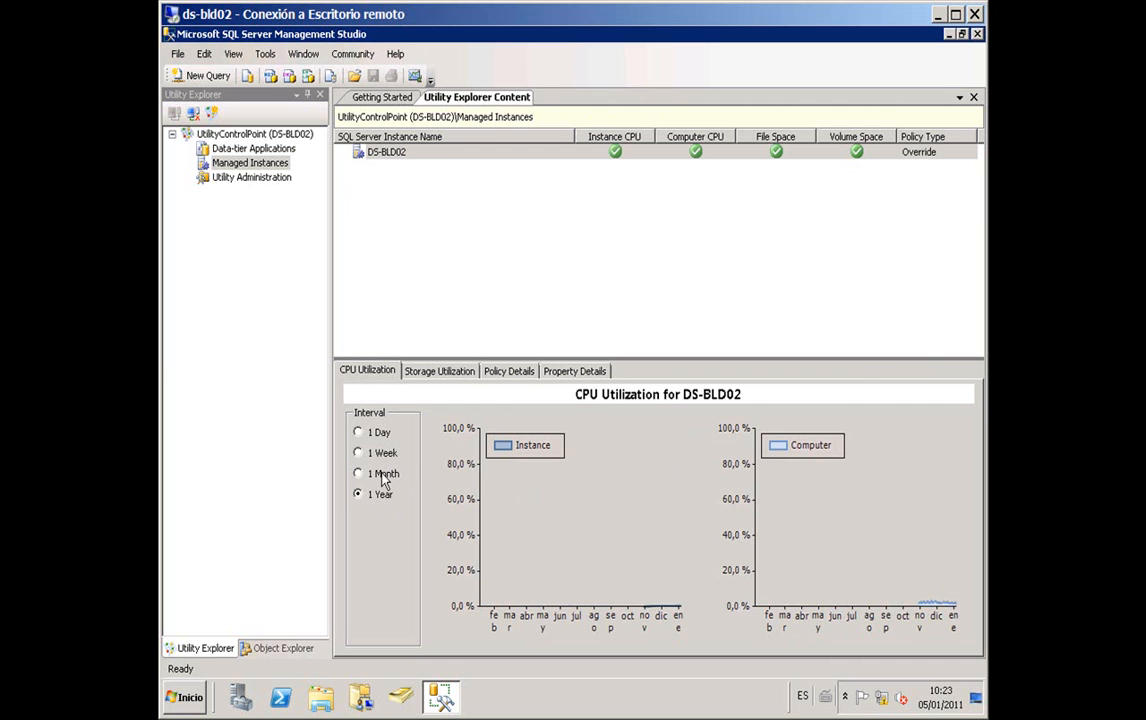
click(382, 475)
click(379, 453)
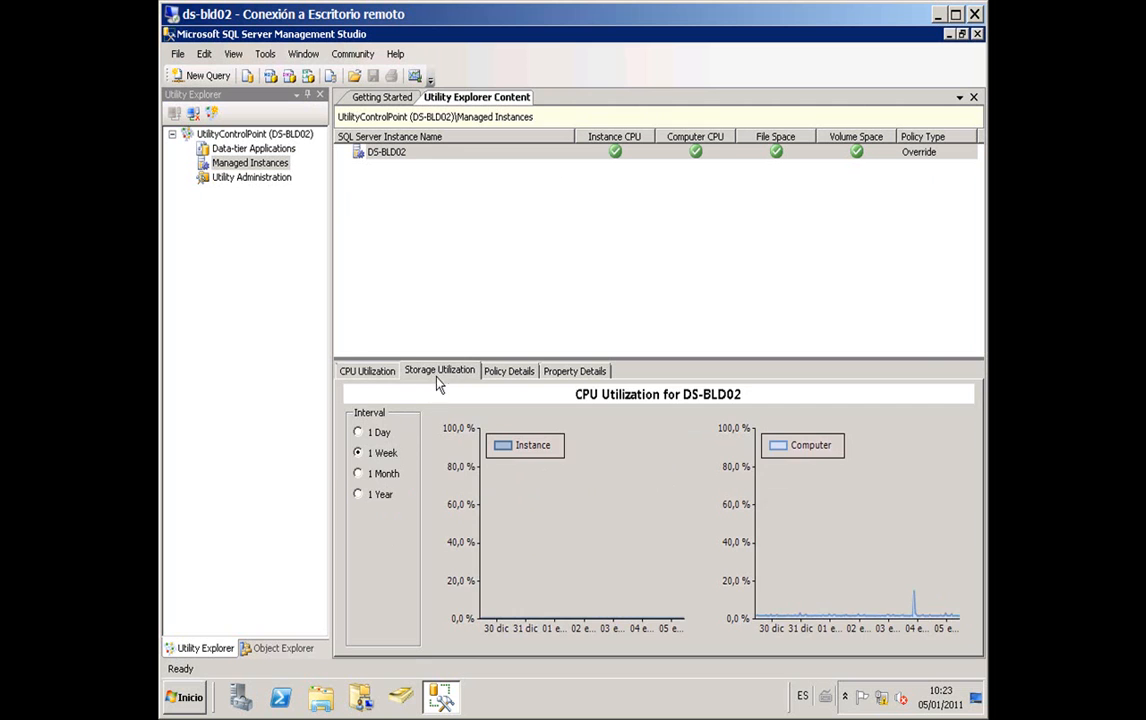
- Examine the storage utilization of DS-BLD02 by database, showing msdb over a 1 Week interval
click(438, 376)
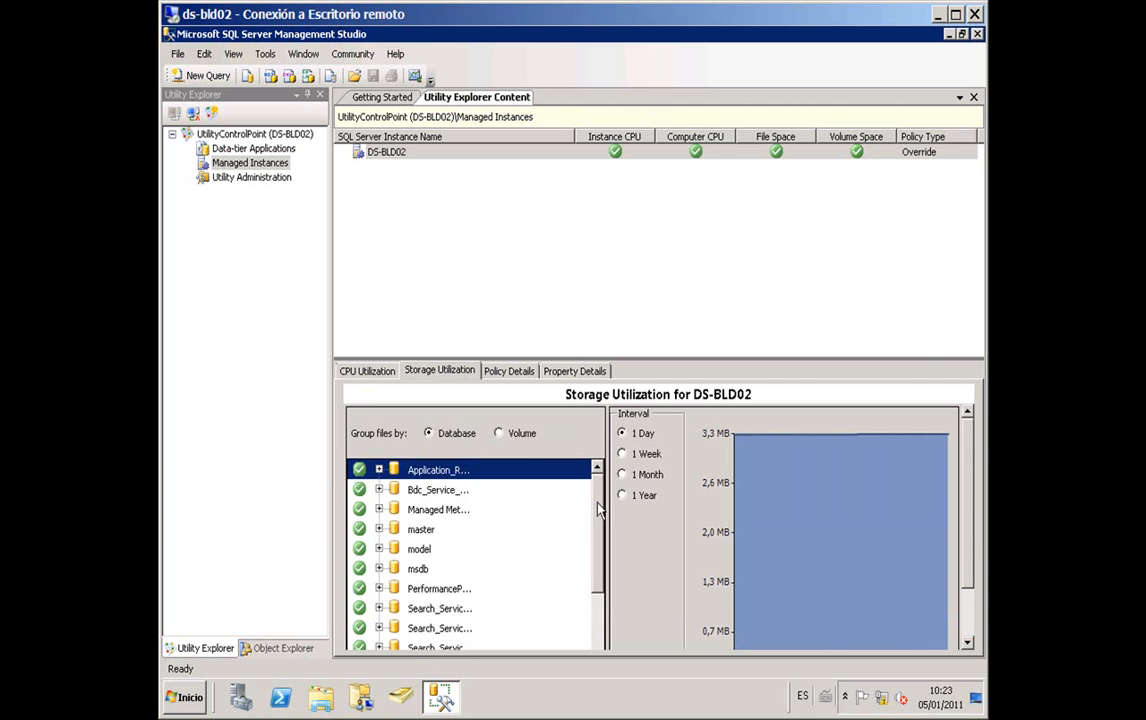
click(425, 490)
scroll(425, 485, down, 1)
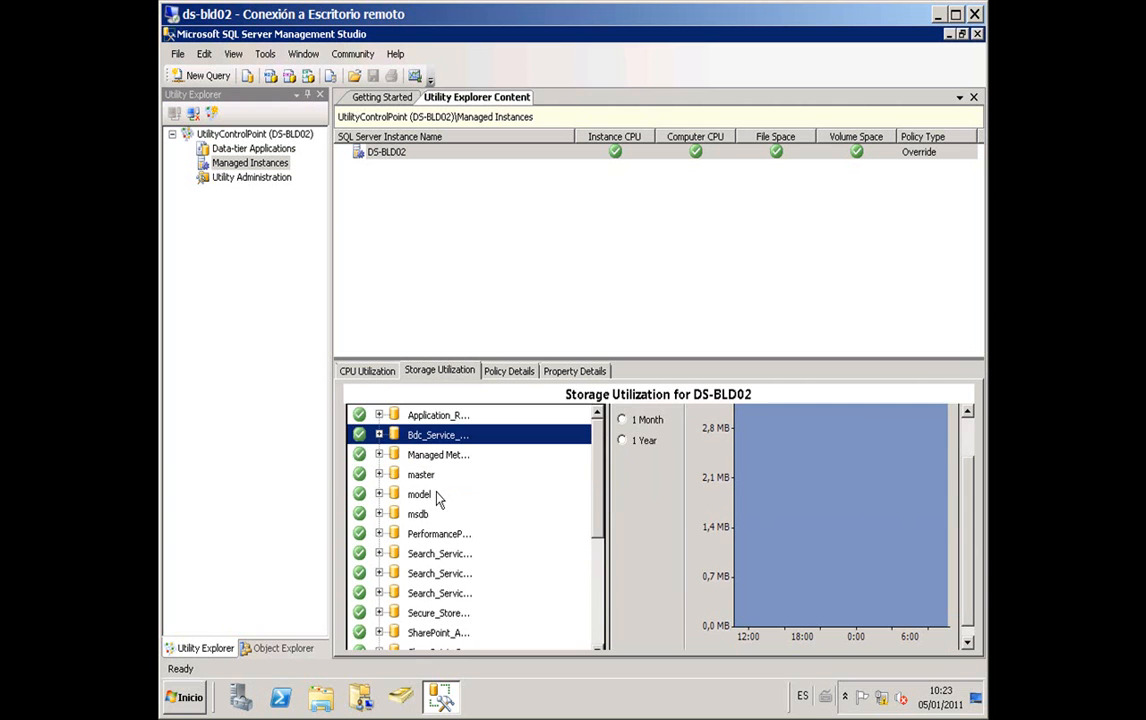
click(415, 513)
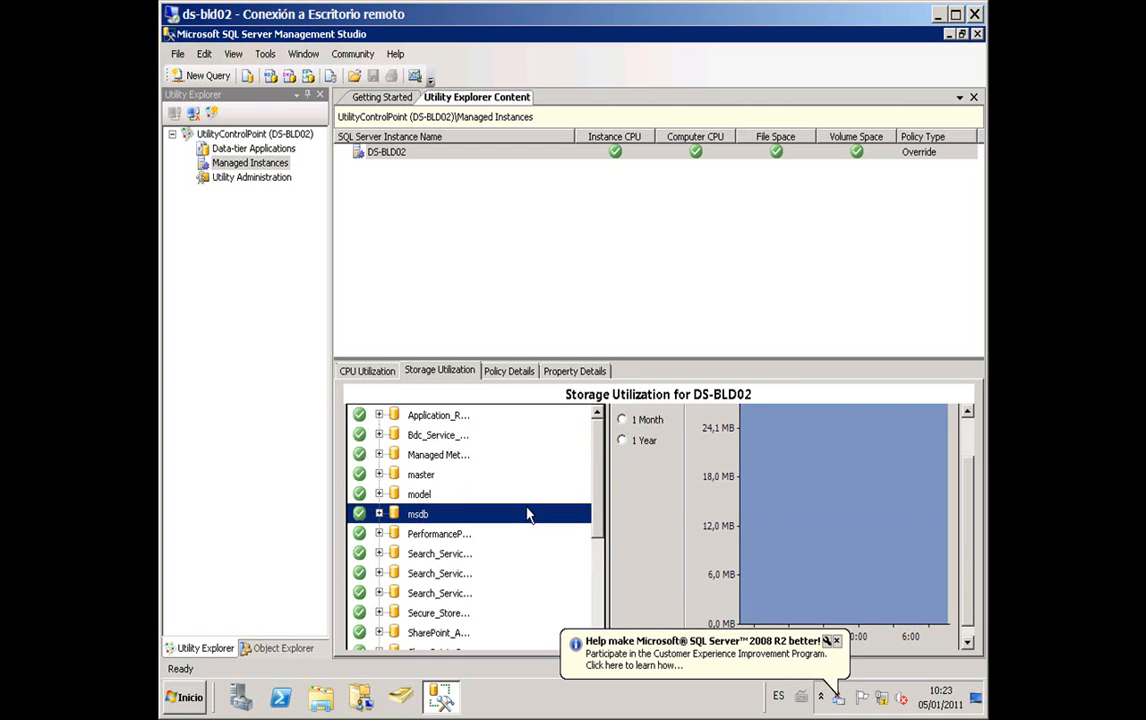
scroll(868, 483, up, 1)
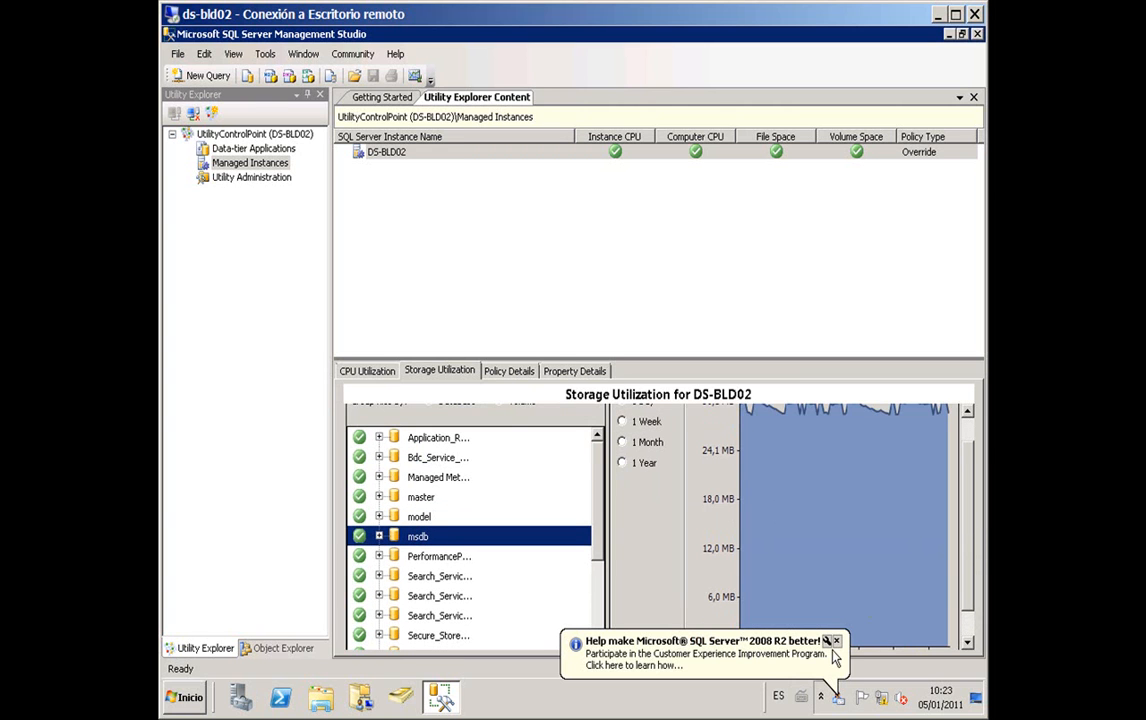
click(837, 642)
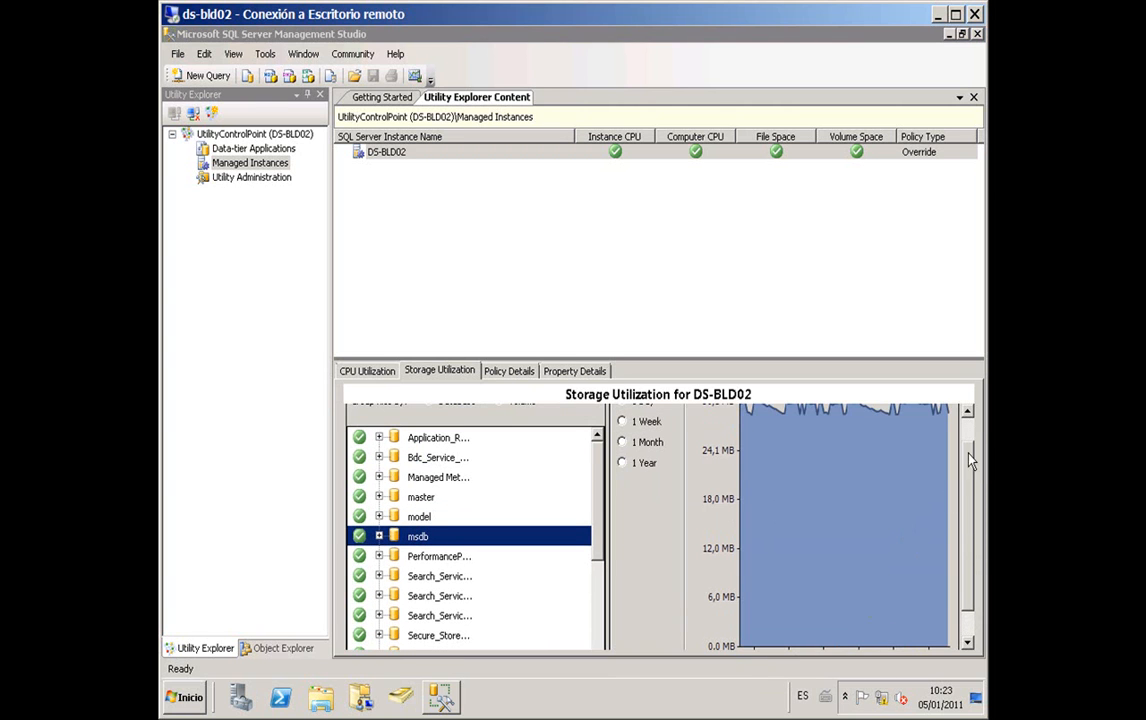
scroll(966, 470, up, 1)
click(640, 454)
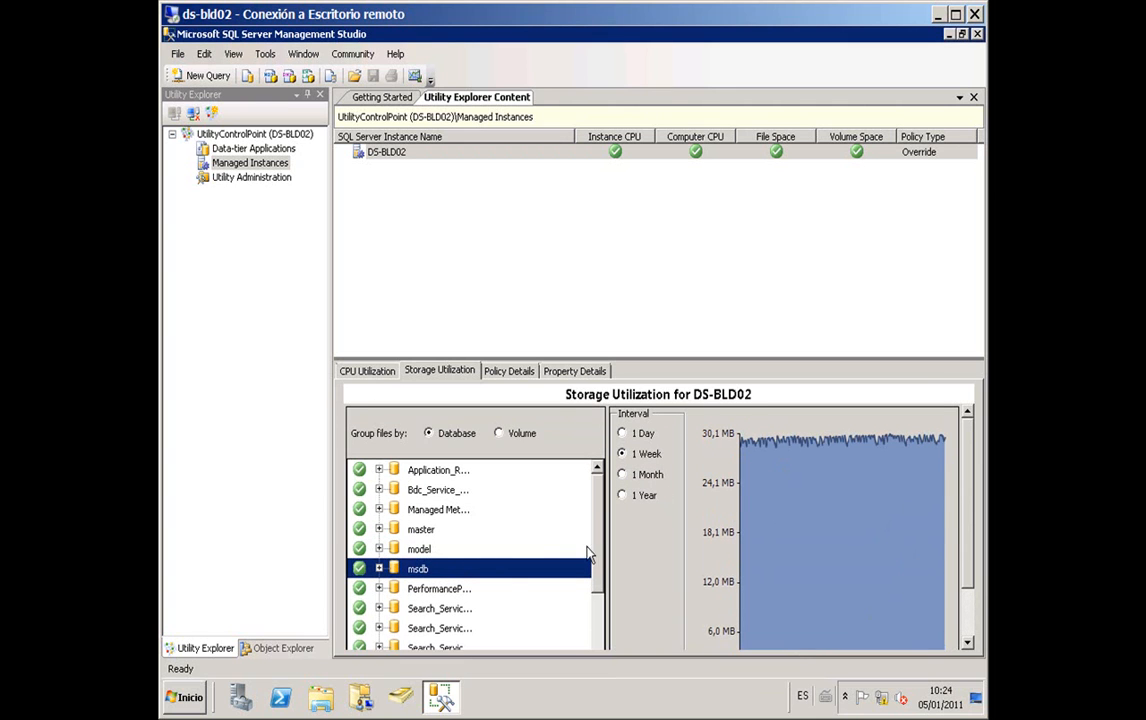
- Show the SharePoint_AdminContent database's storage utilization over 1 Month in an enlarged detail area, with its file groups expanded
drag(598, 538, 600, 588)
click(440, 588)
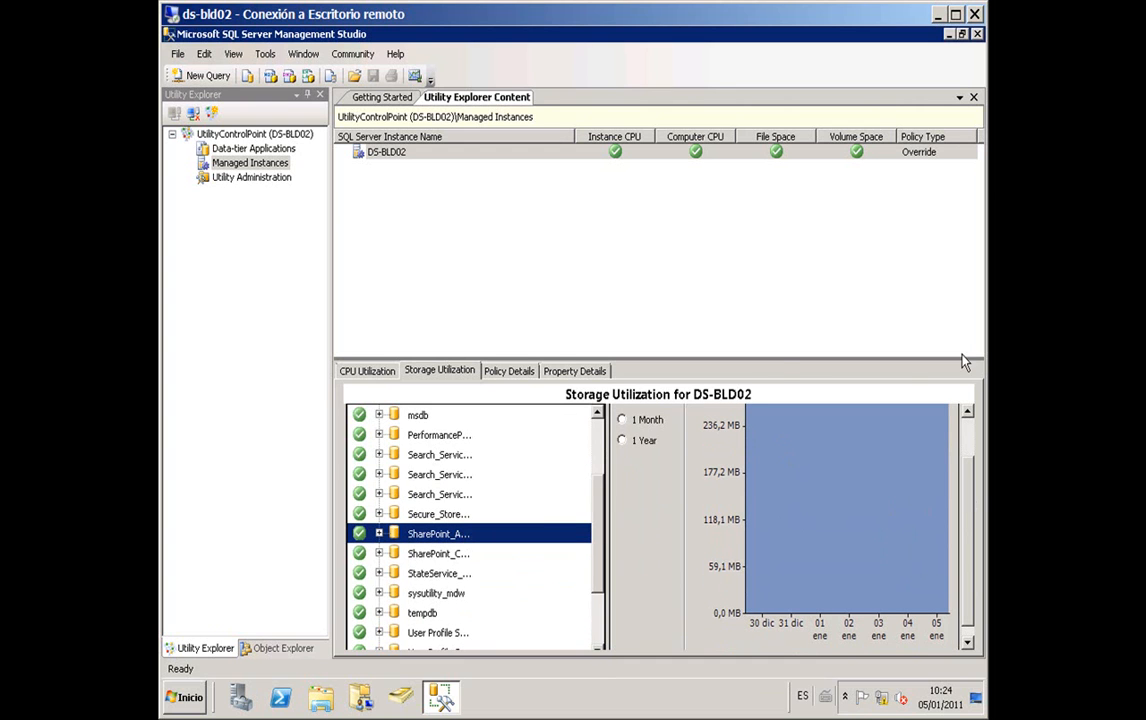
drag(777, 362, 776, 271)
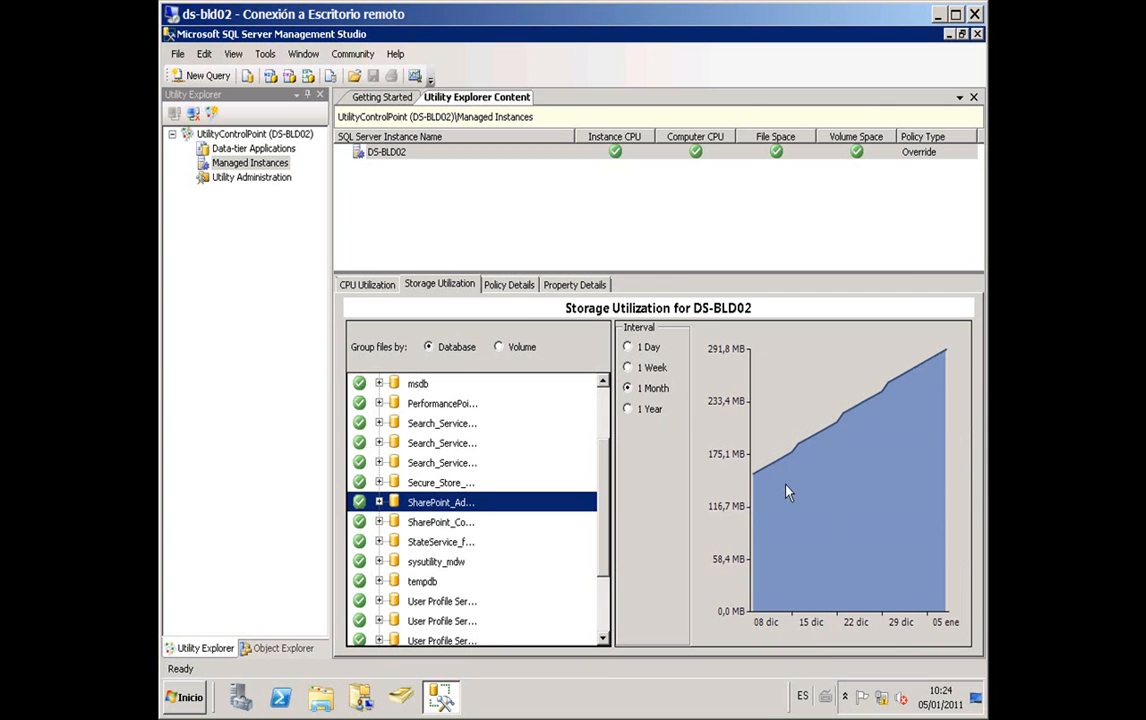
click(380, 502)
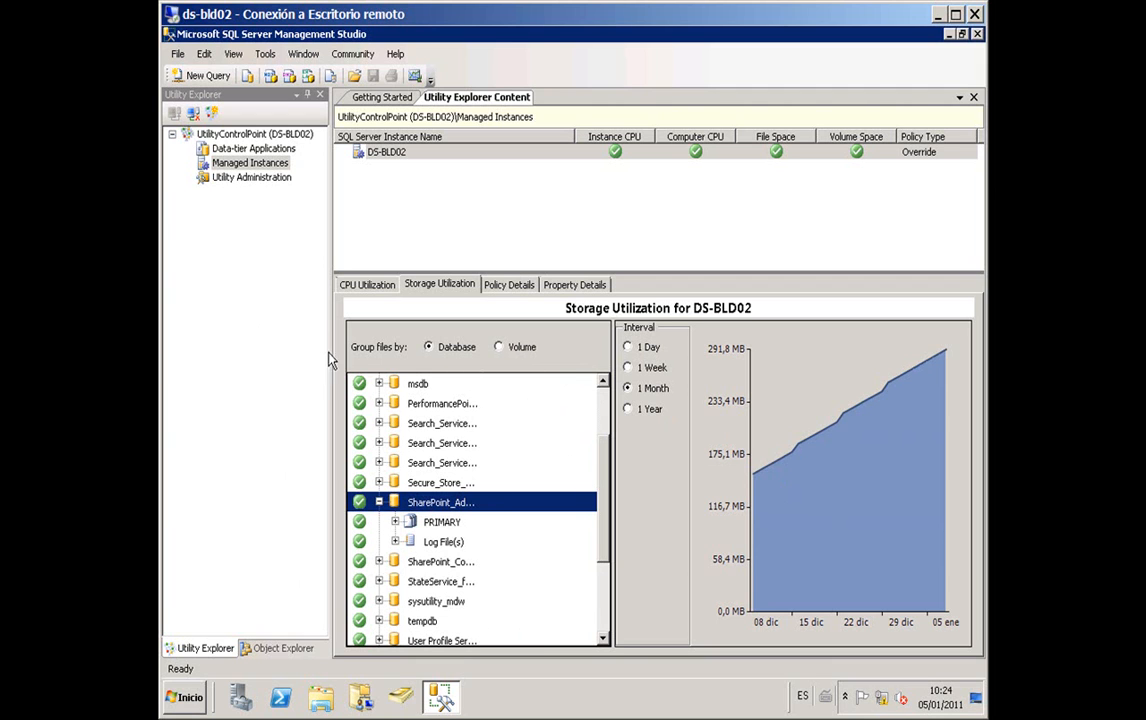
drag(331, 350, 233, 336)
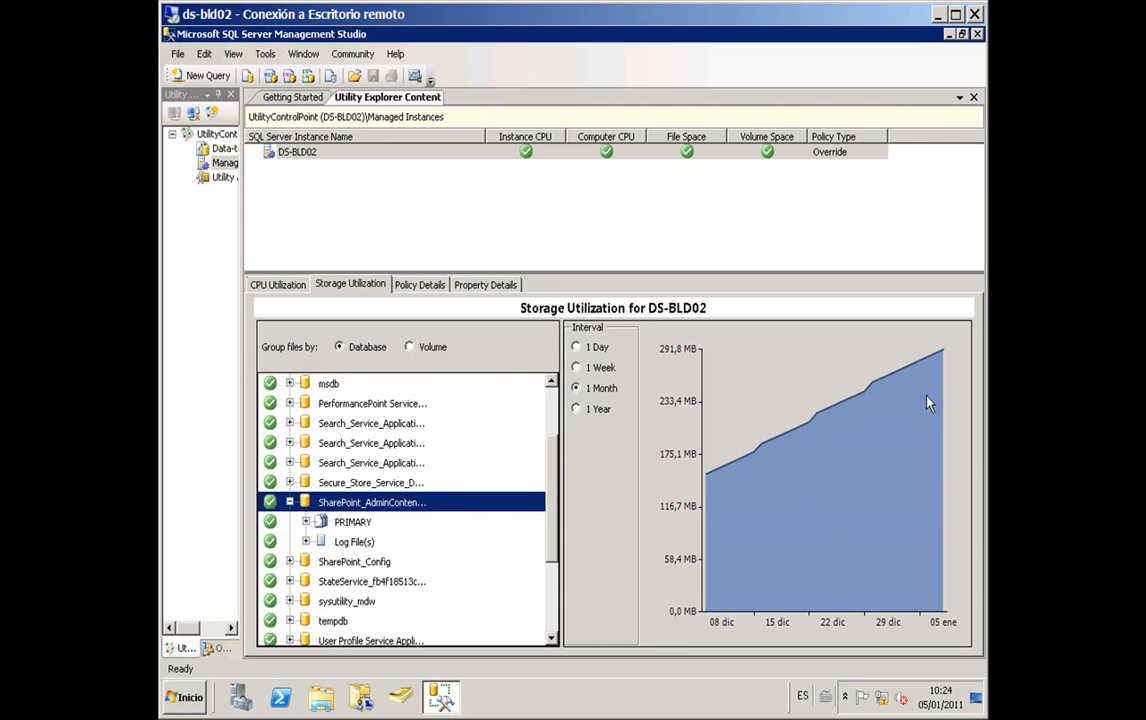
- Collapse SharePoint_AdminContent and show the 1 Month storage utilization and file groups of the SharePoint_Config database
click(289, 501)
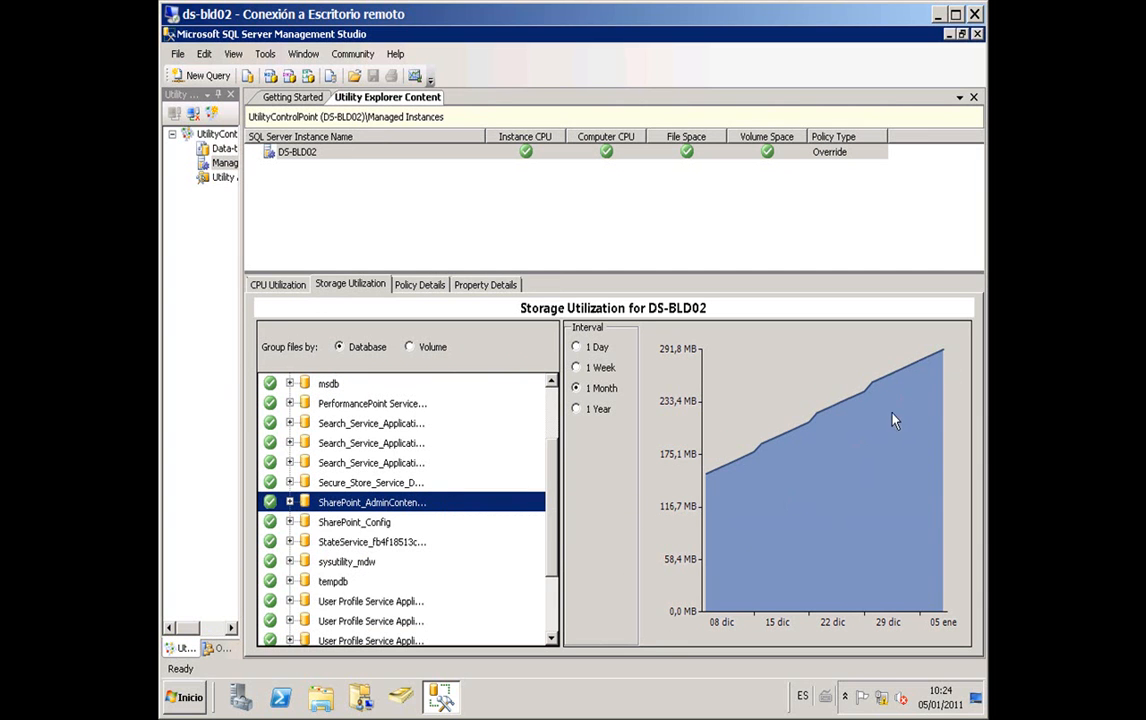
click(275, 521)
click(289, 521)
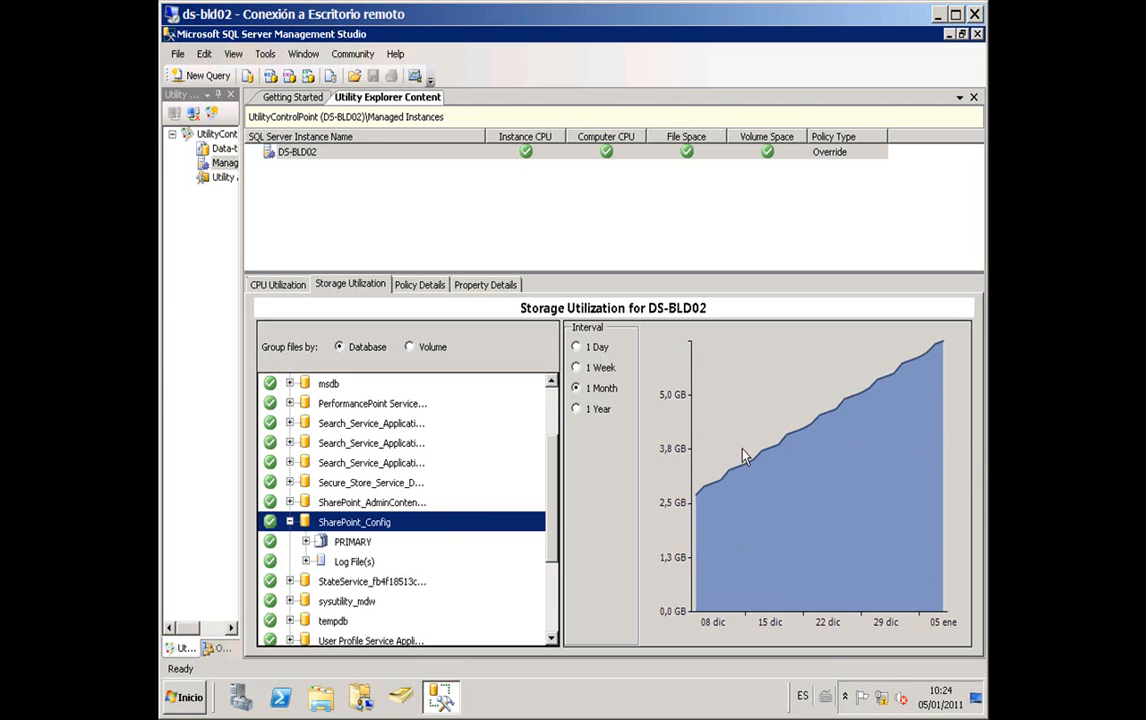
- Compare the SharePoint_Config database's storage utilization over 1 Week and 1 Month, and collapse its file groups
click(577, 367)
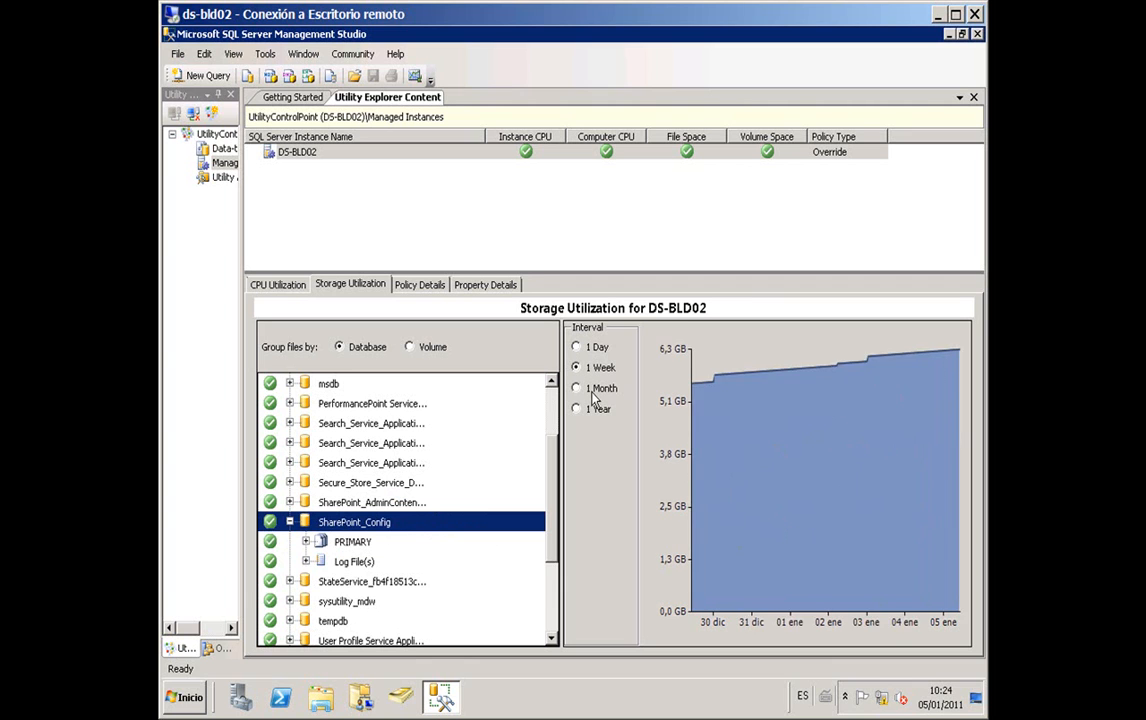
click(596, 390)
click(289, 521)
click(289, 522)
- Group the storage utilization by volume and examine the 1 Month usage of individual files on volume C:, including SharePoint_Config, WSS_Logging.mdf and sysutility_mdw
click(418, 347)
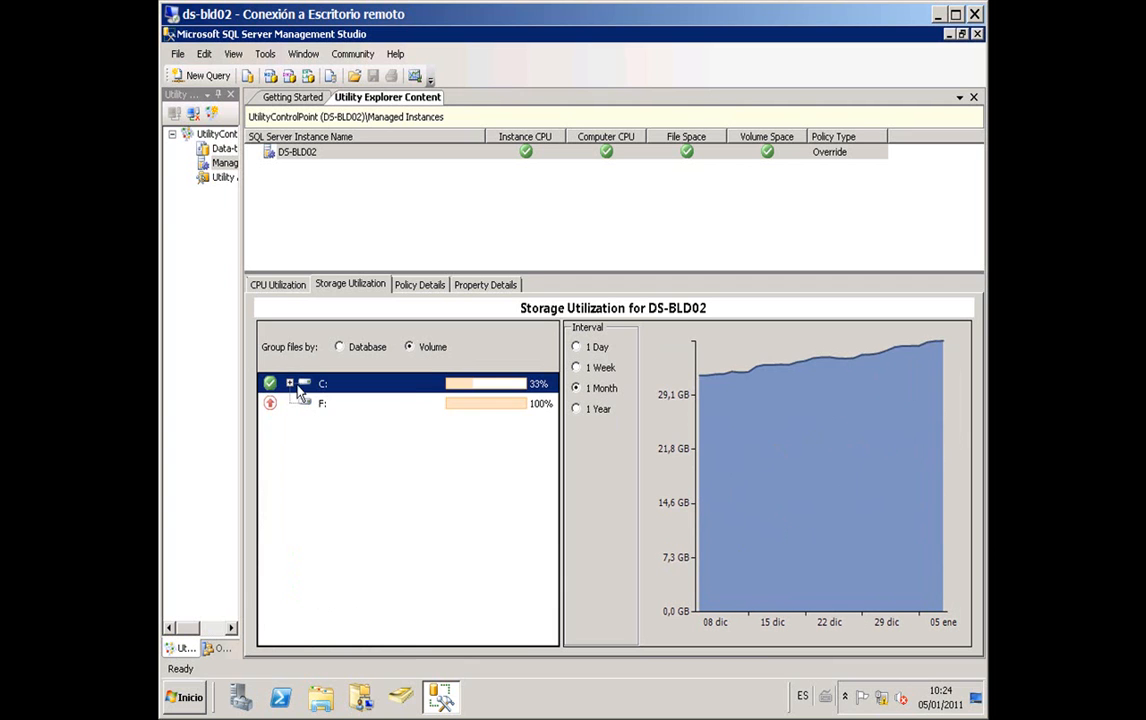
click(289, 383)
click(403, 405)
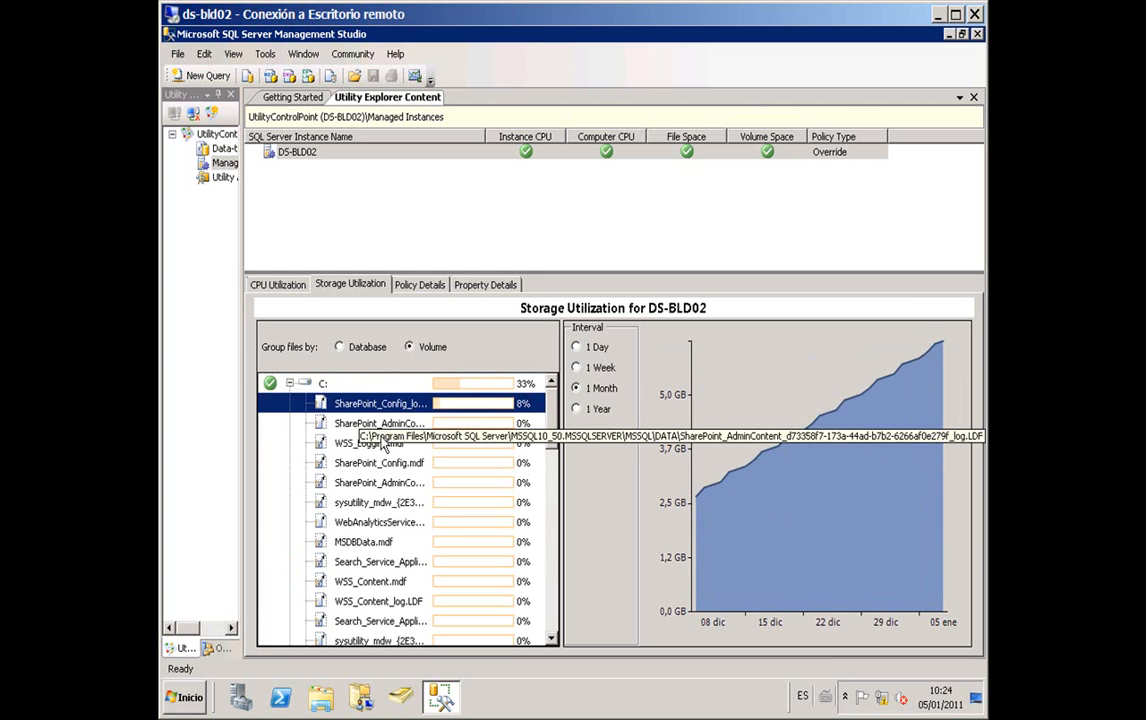
click(383, 440)
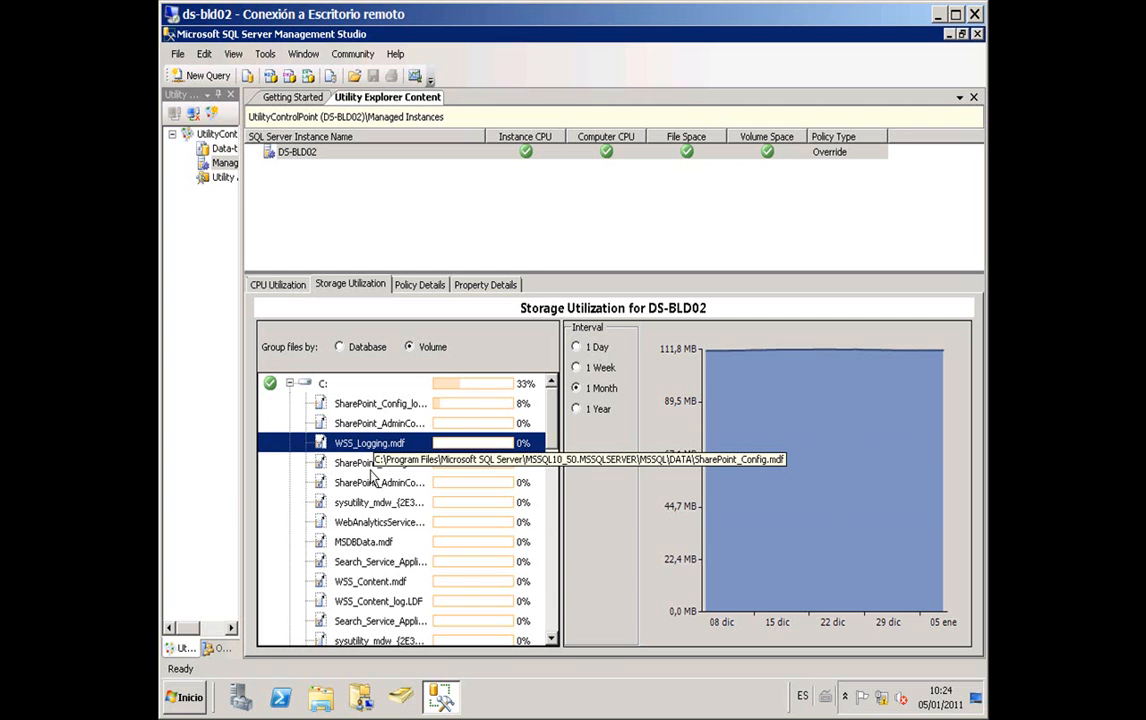
click(372, 482)
click(362, 408)
click(322, 446)
click(326, 502)
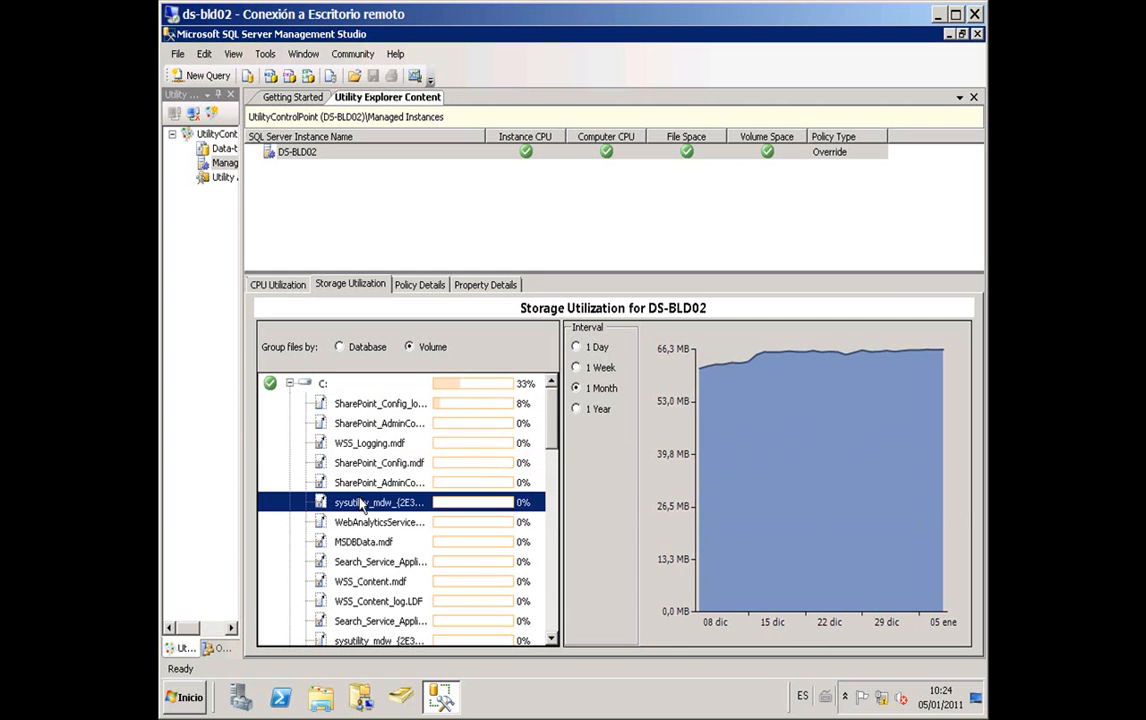
click(289, 383)
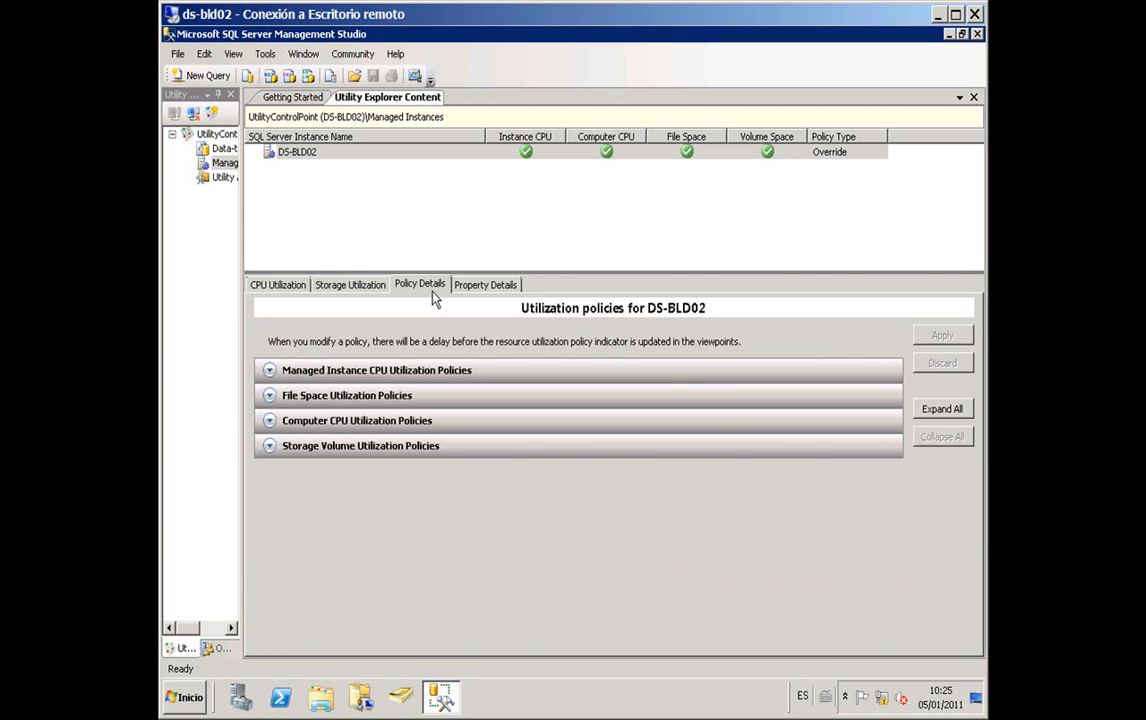
- Review the Managed Instance CPU and File Space utilization policies of DS-BLD02, collapsing each section after reading
click(270, 371)
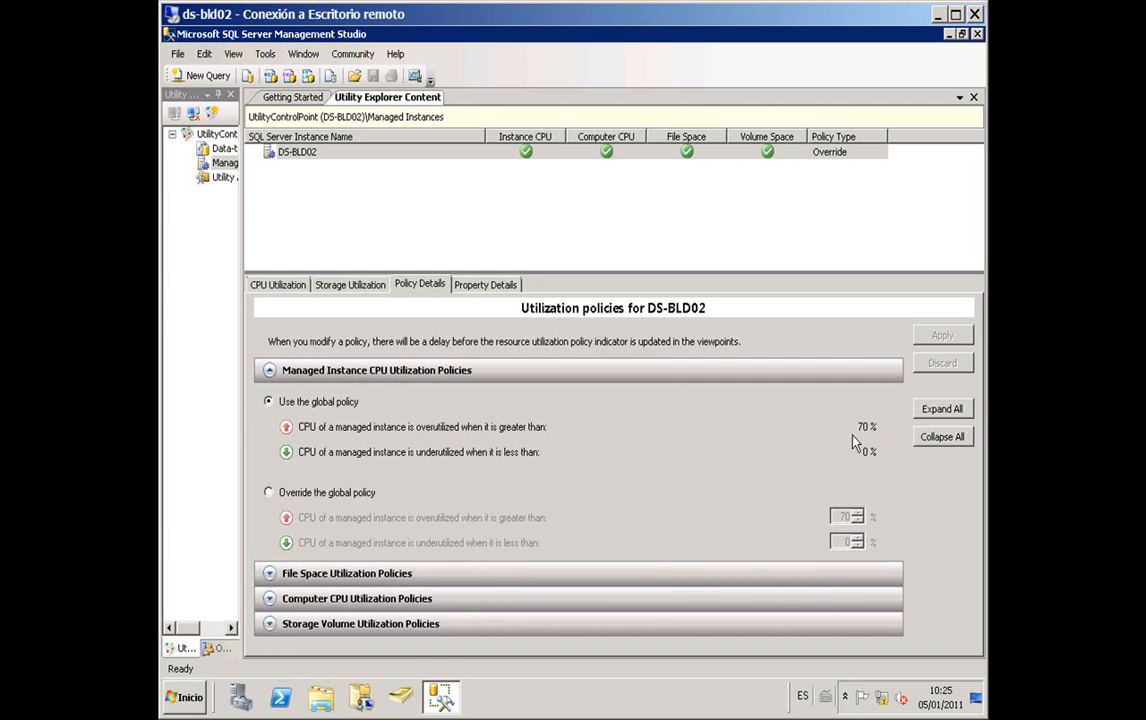
click(269, 370)
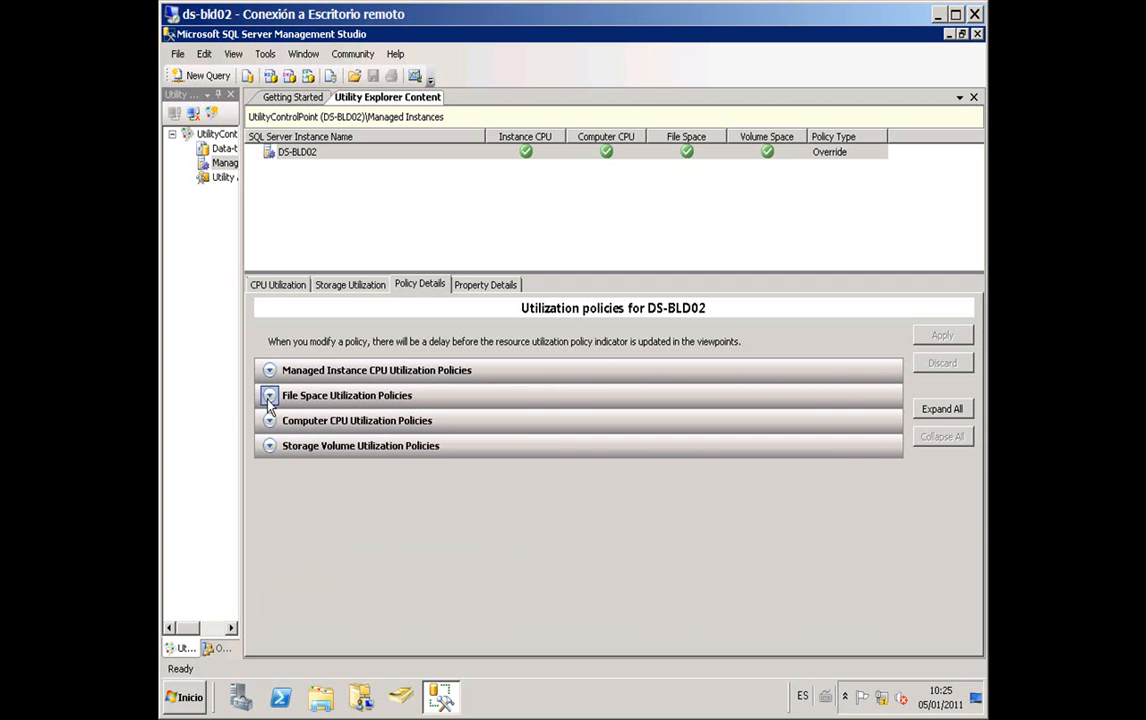
click(269, 396)
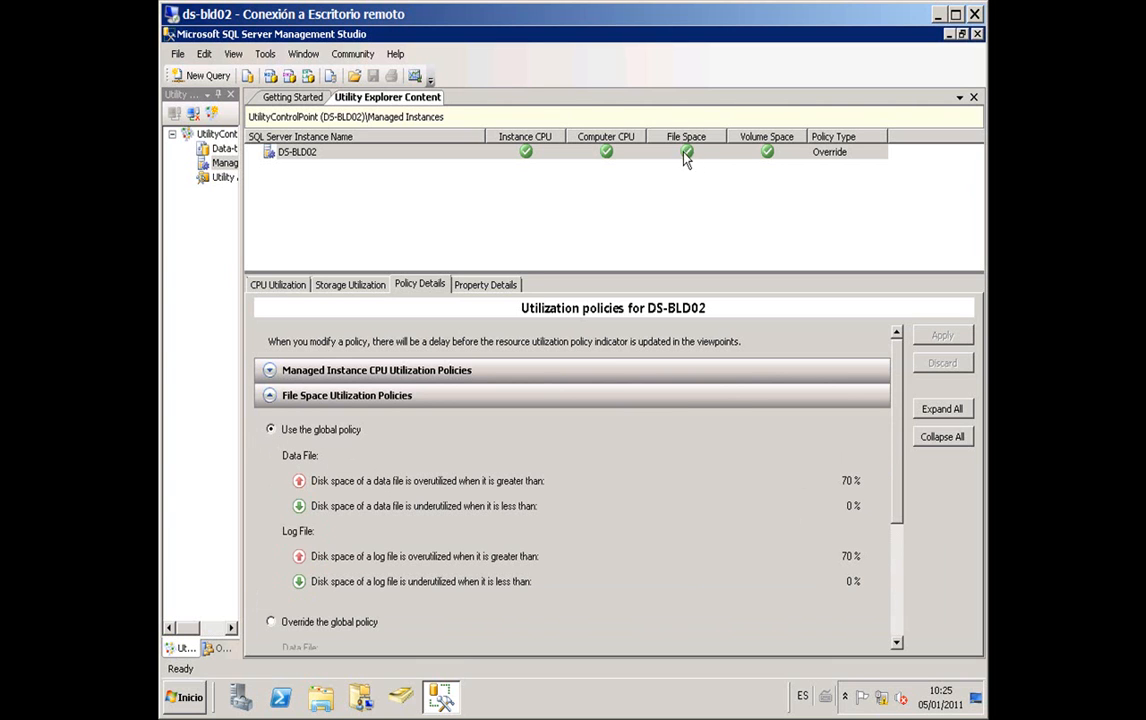
click(269, 395)
- Review the property details of DS-BLD02 and return to its CPU utilization view
click(484, 285)
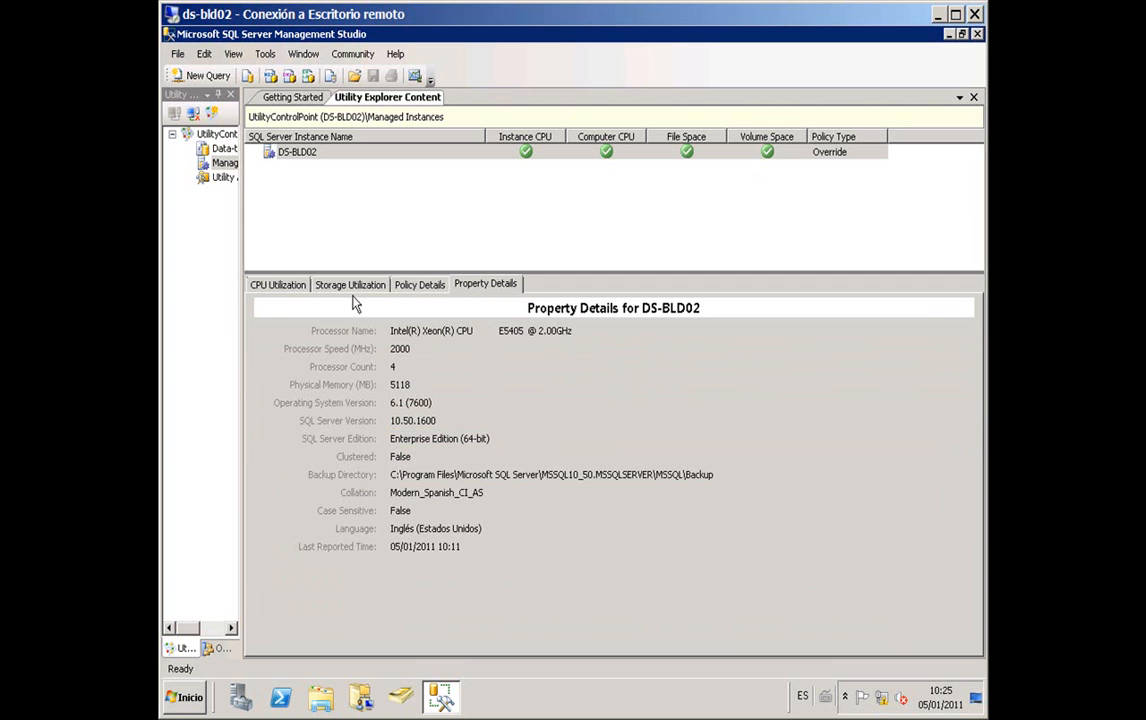
click(278, 285)
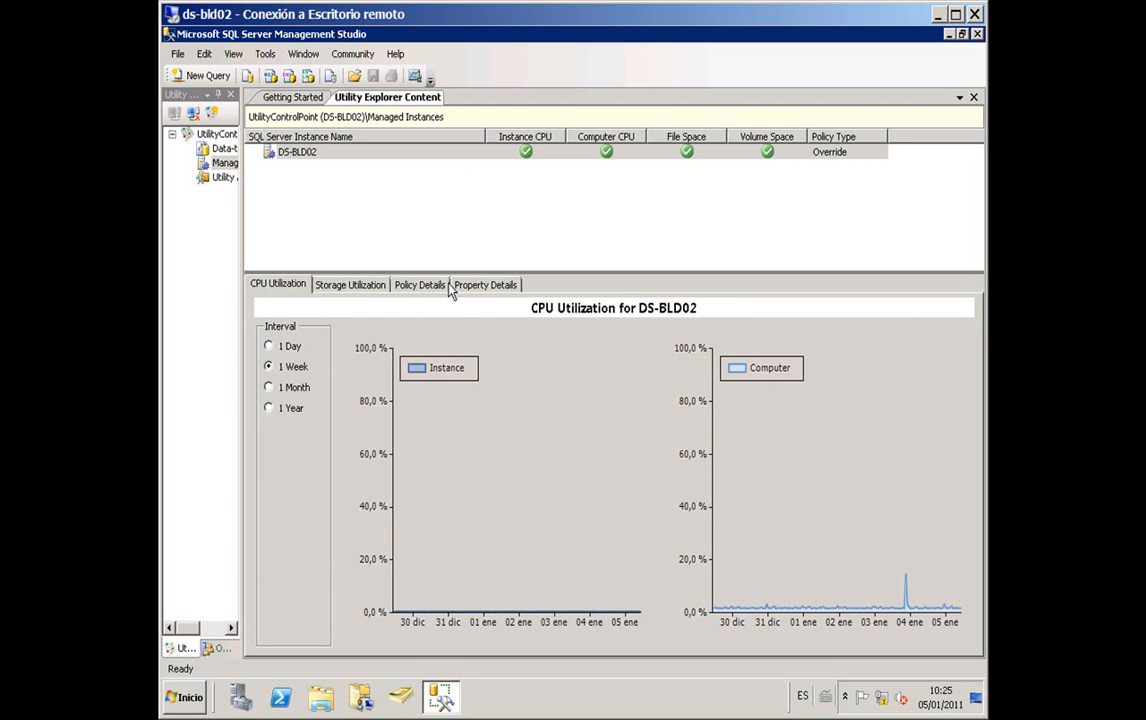
click(458, 287)
click(279, 285)
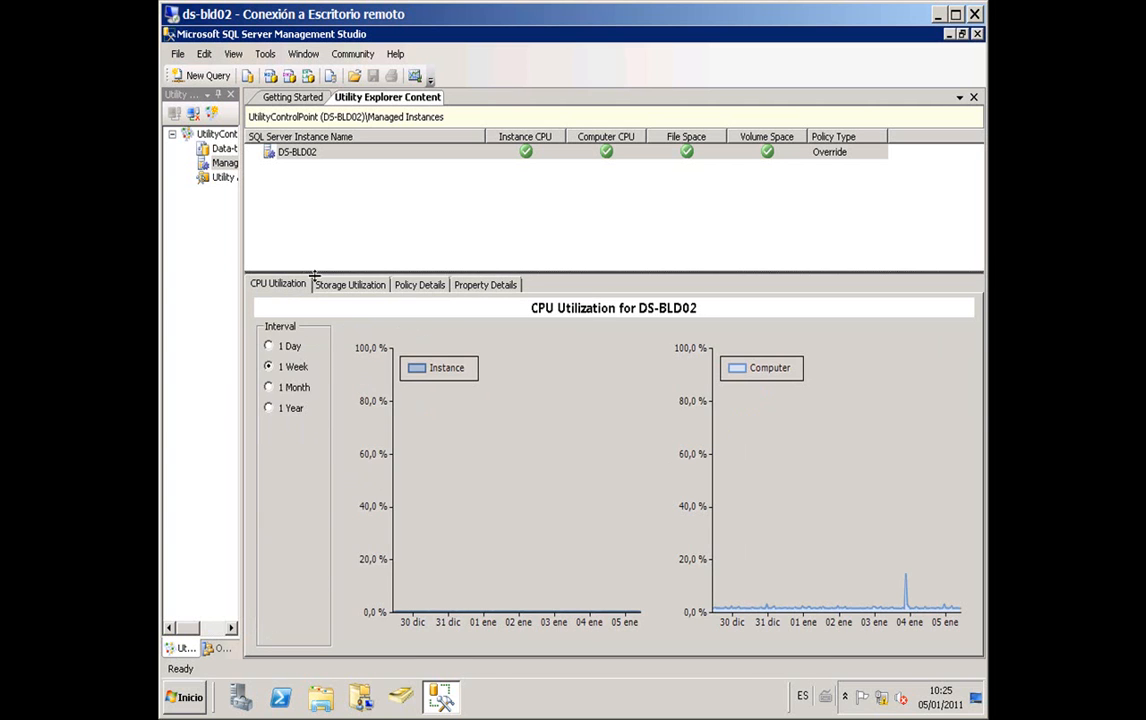
- Enlarge the managed instance list and widen the Utility Explorer tree so its full node names show
drag(310, 271, 320, 440)
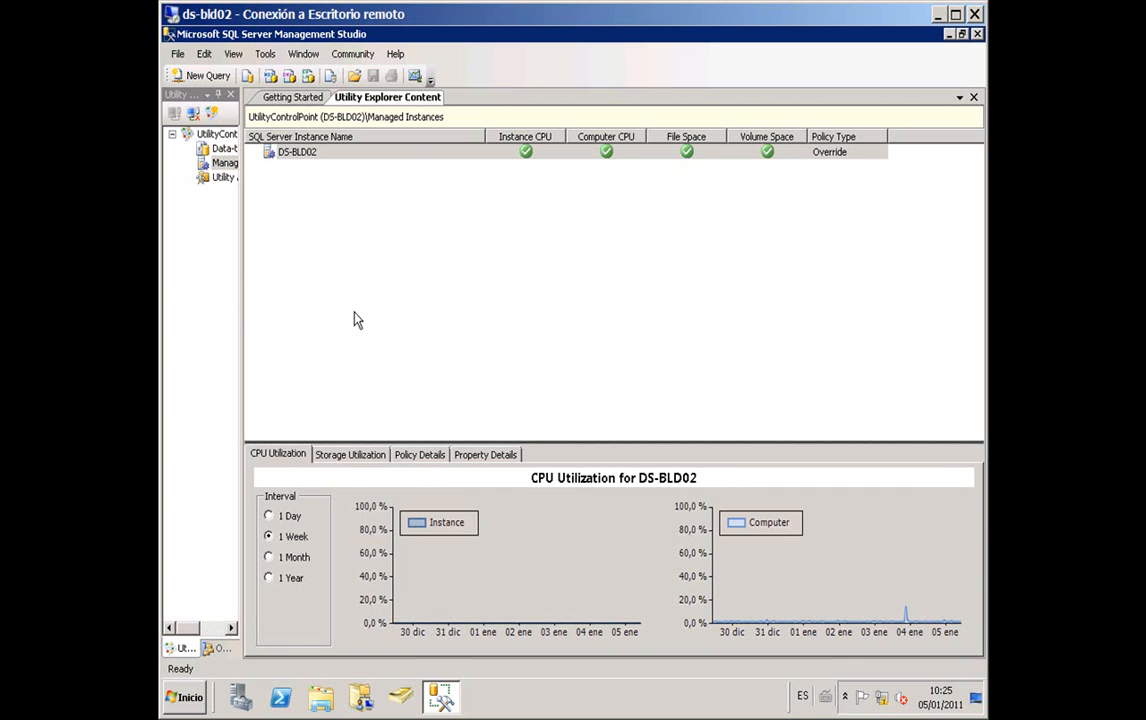
drag(241, 291, 316, 291)
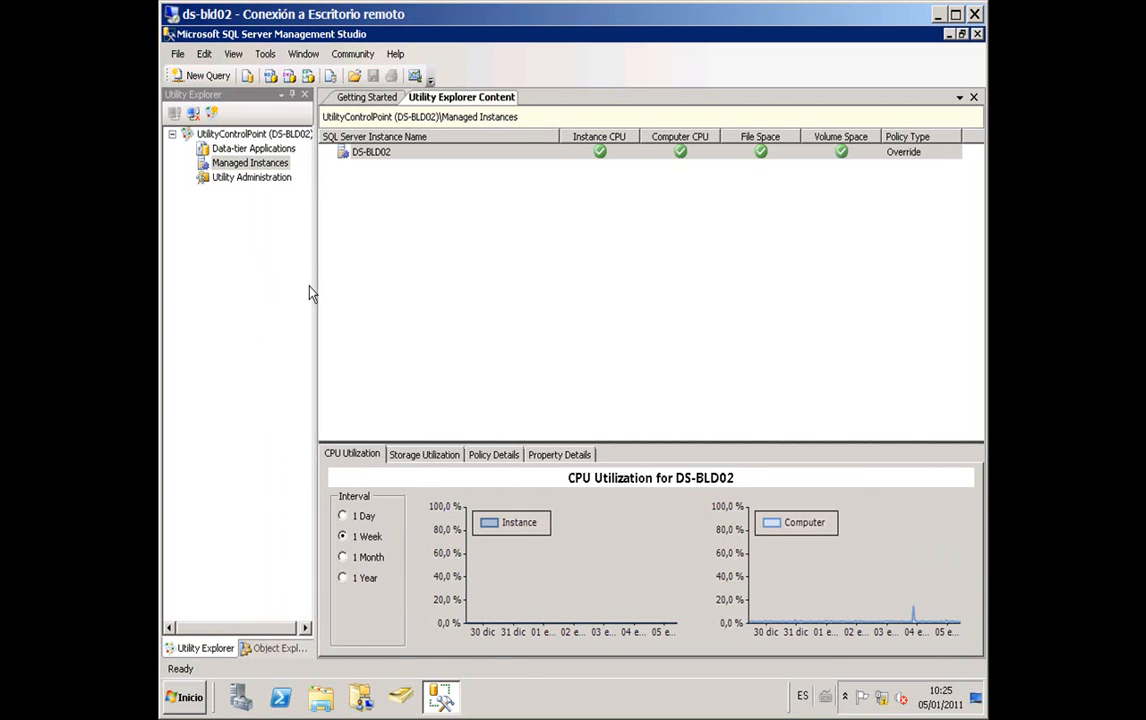
- Review the Global Policies for Data-tier Applications in Utility Administration and collapse the section
click(238, 186)
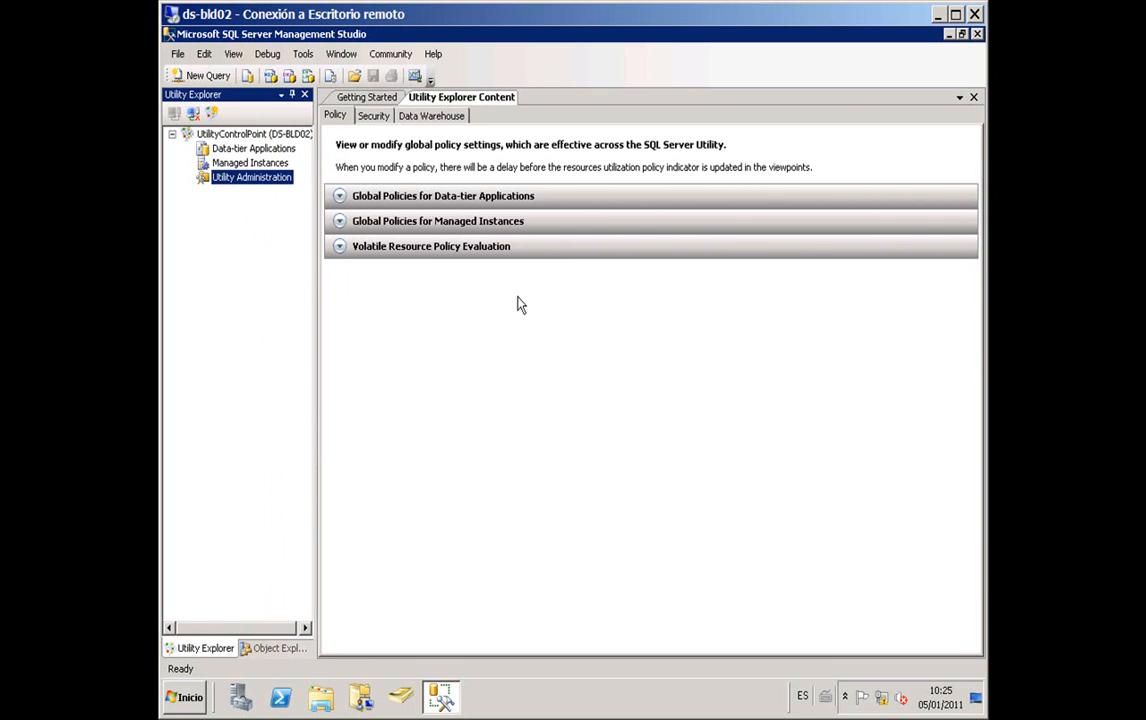
click(339, 197)
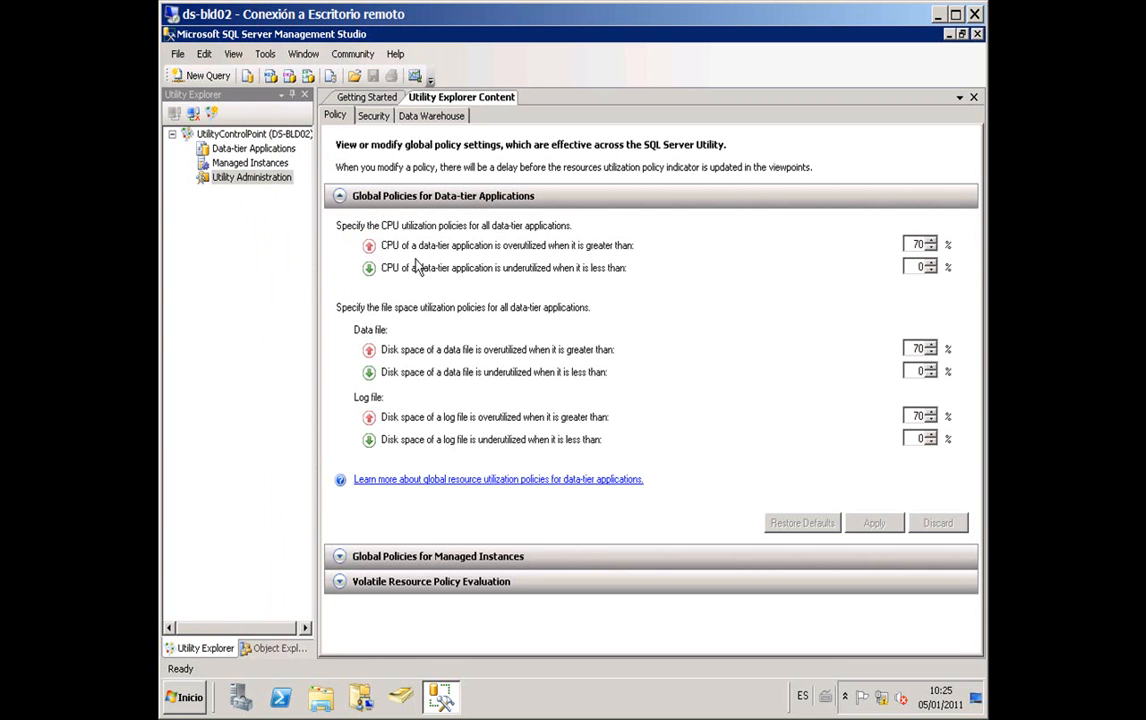
click(339, 196)
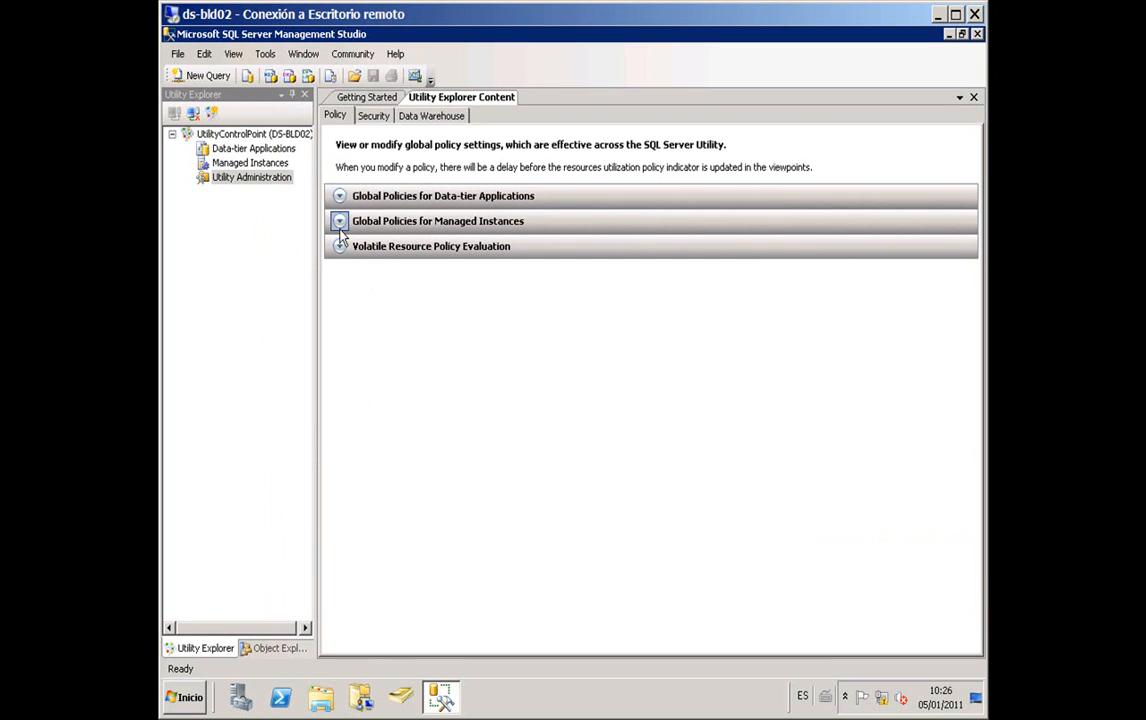
- Review the Utility Reader logins and the utility management data warehouse configuration, and return to the UtilityControlPoint dashboard
click(373, 116)
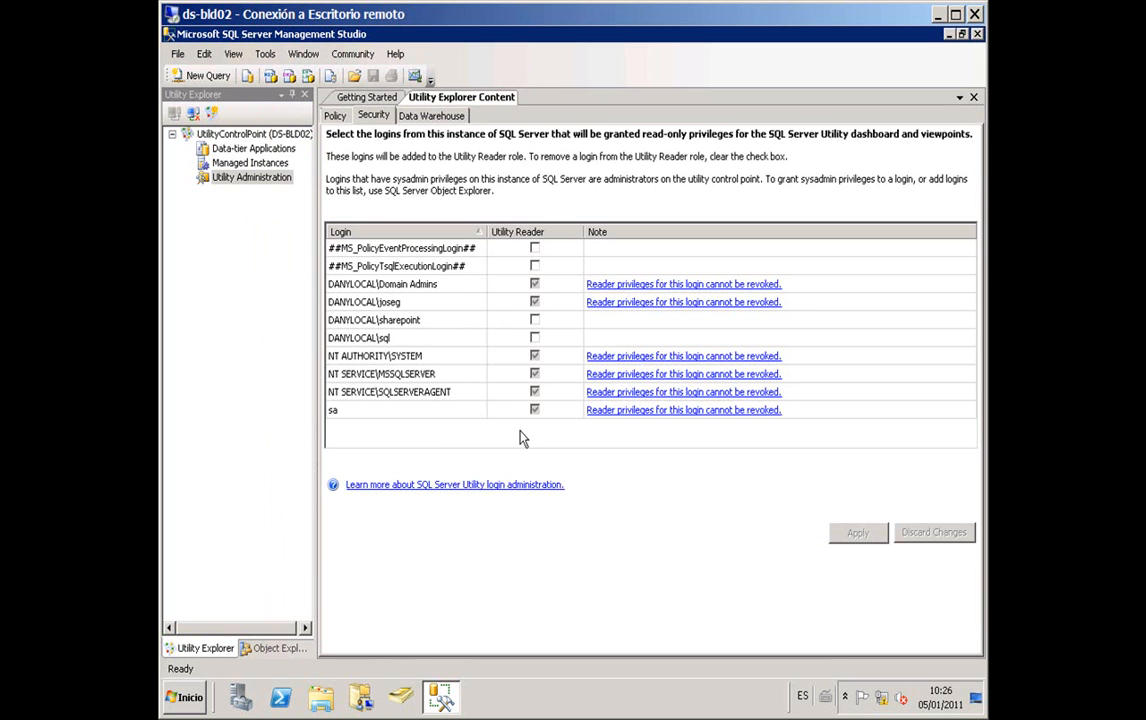
click(431, 115)
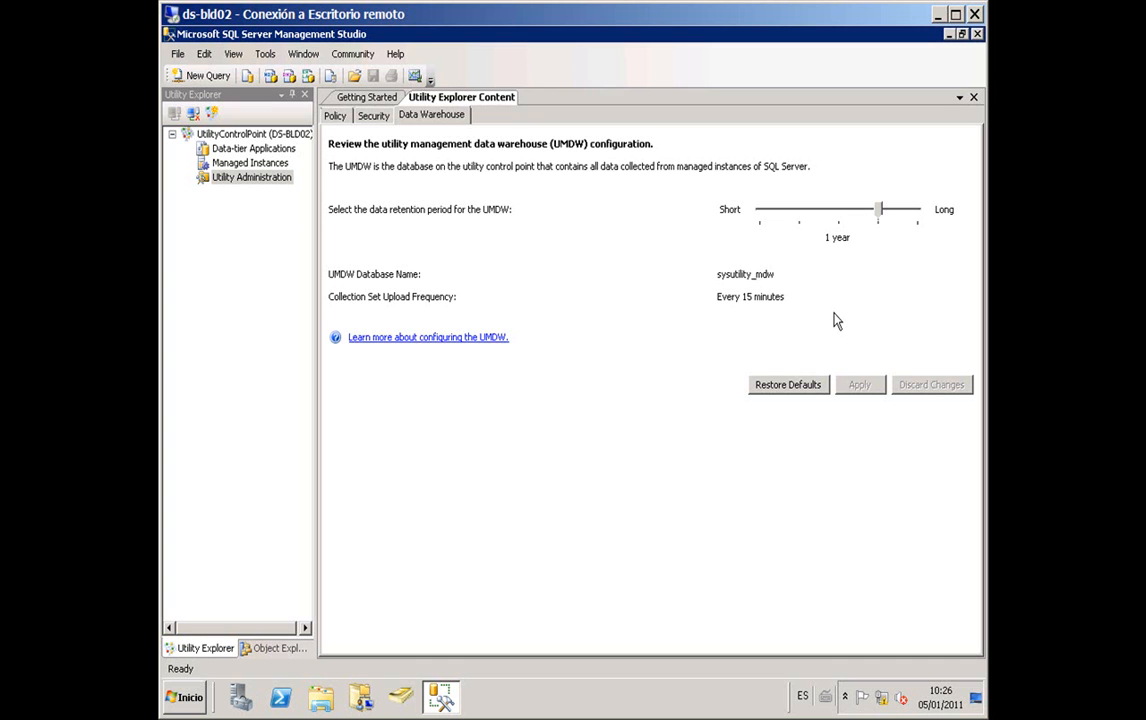
click(334, 115)
click(232, 133)
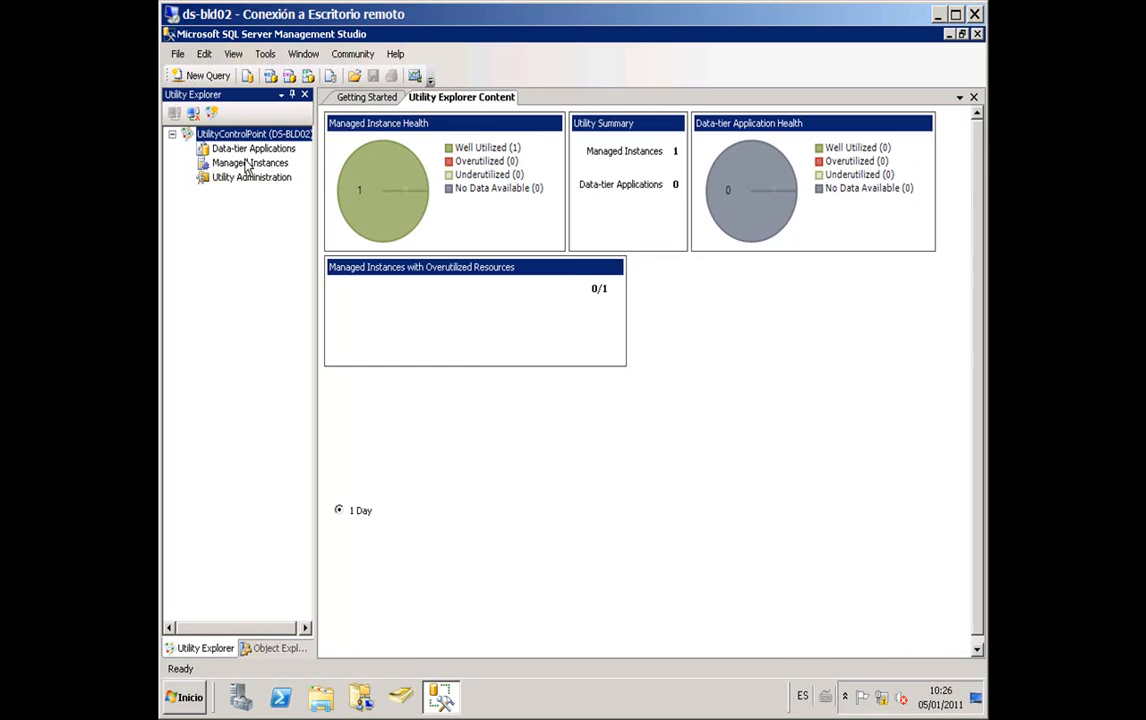